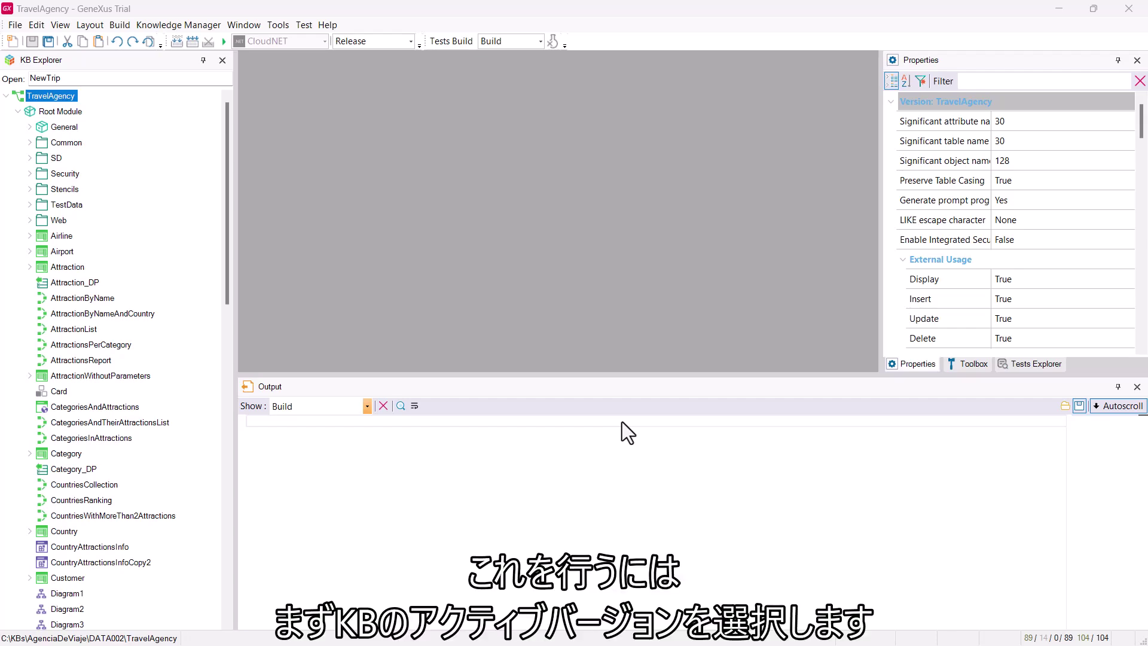
Set Enable Integrated Security to True for TravelAgency, then build and create the GAM database
left_click(57, 98)
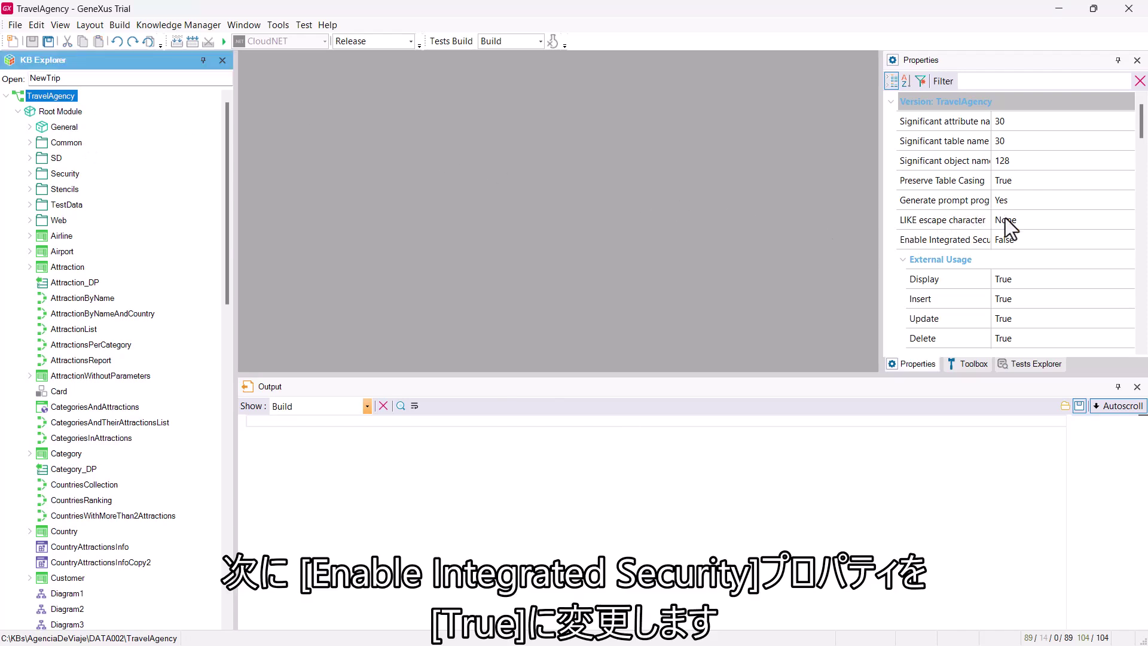
left_click(1031, 241)
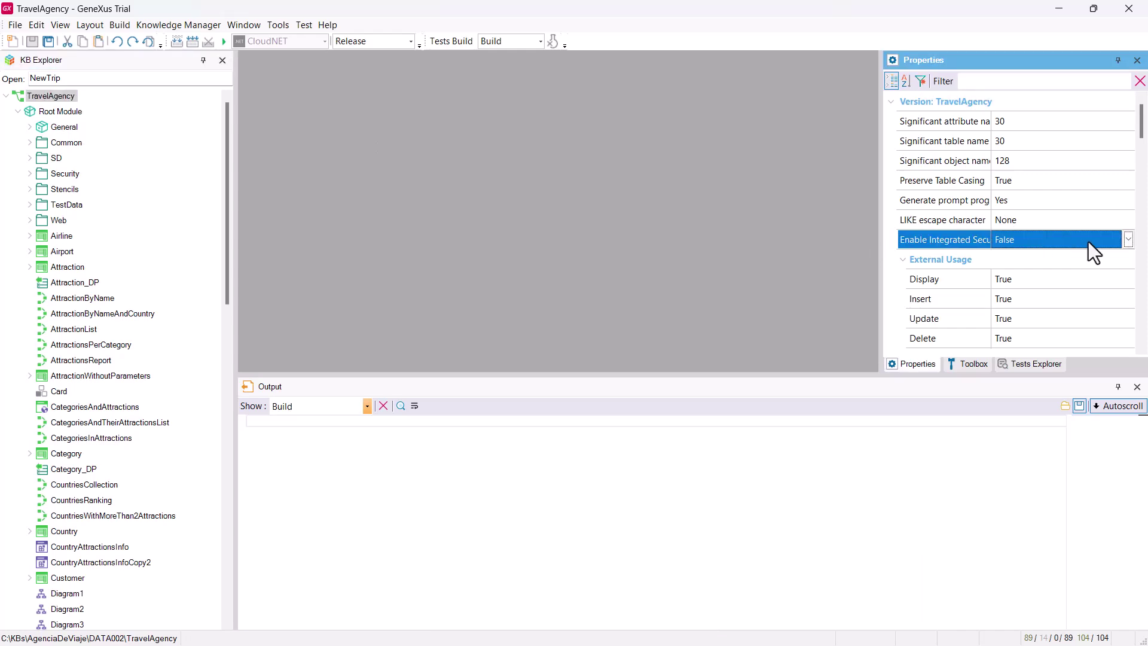
left_click(1128, 239)
left_click(1071, 267)
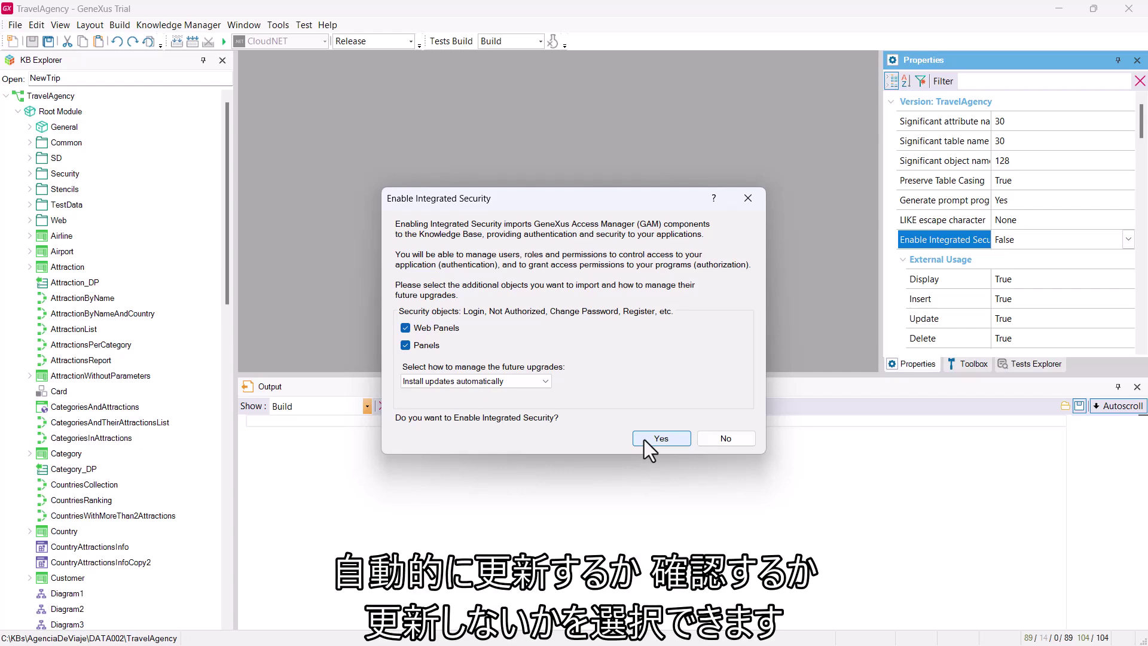
left_click(644, 439)
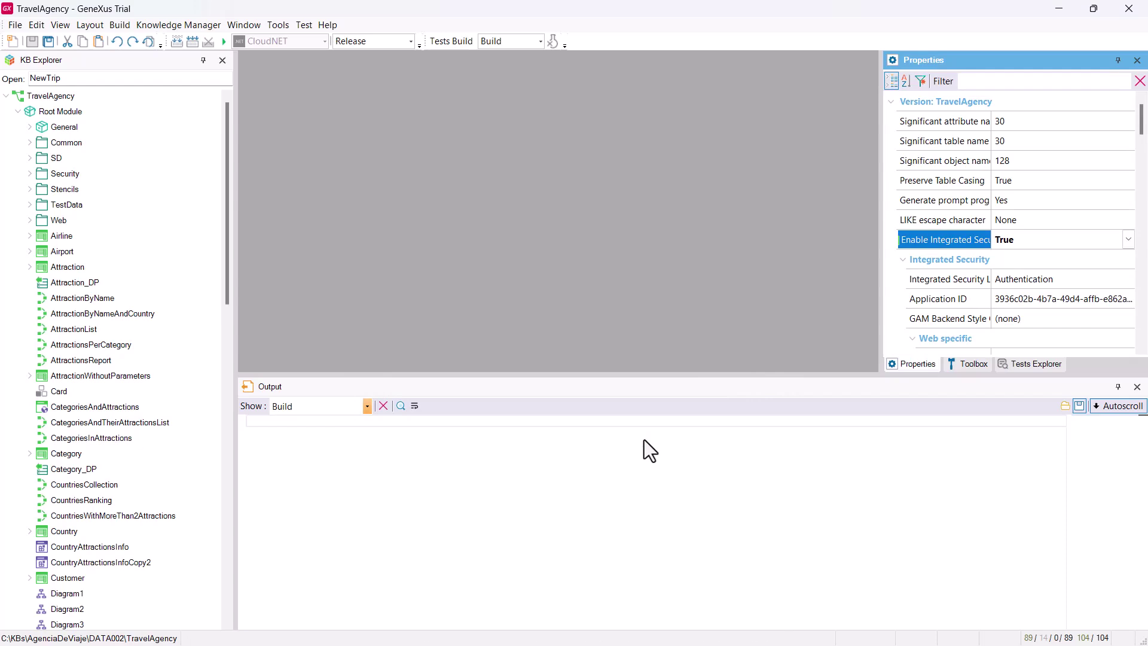
left_click(192, 41)
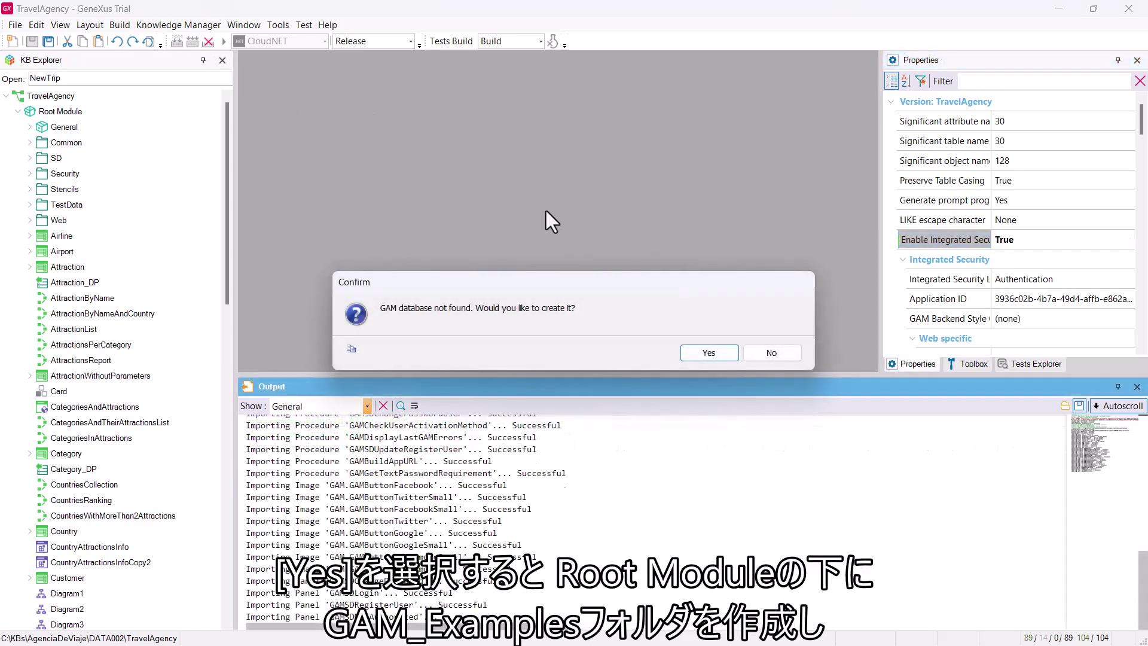
left_click(722, 353)
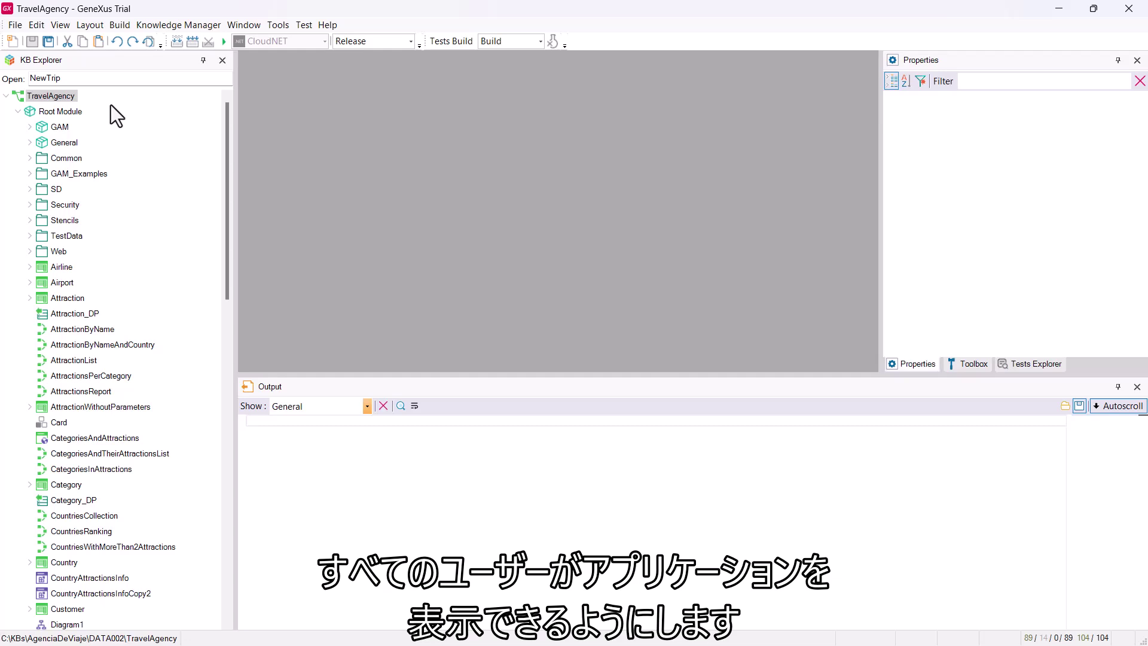
Set the TravelAgency version's Integrated Security Level to None
left_click(63, 100)
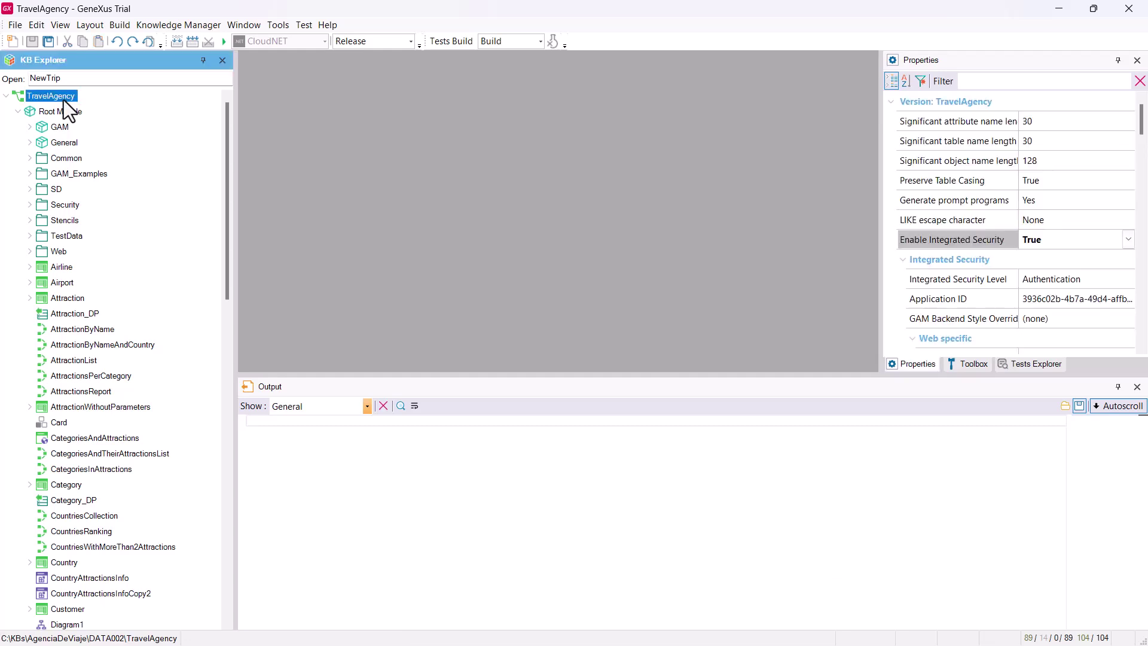
left_click(1085, 287)
left_click(1128, 279)
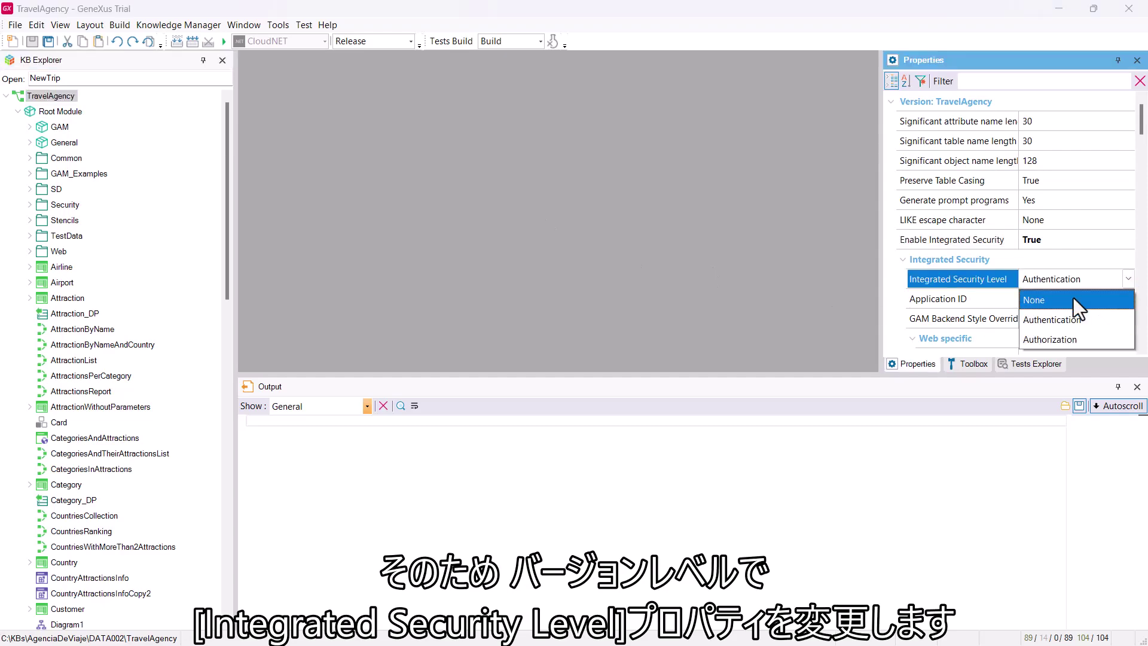
left_click(1074, 301)
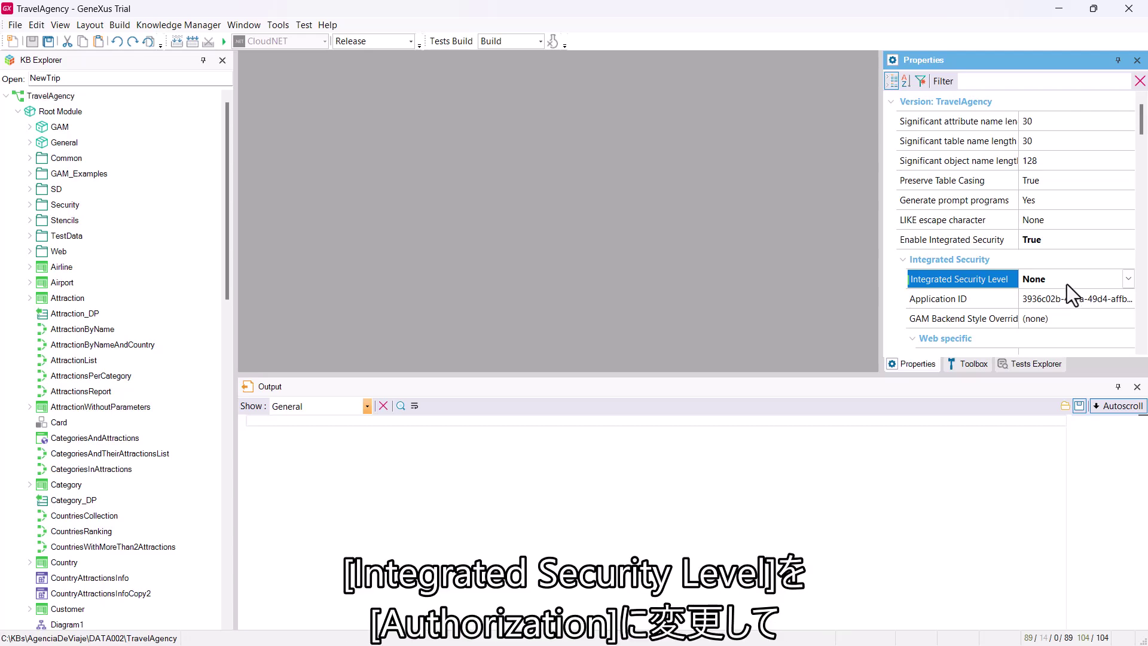
Set Attraction's Integrated Security Level to Authorization and start Rebuild All
left_click(52, 299)
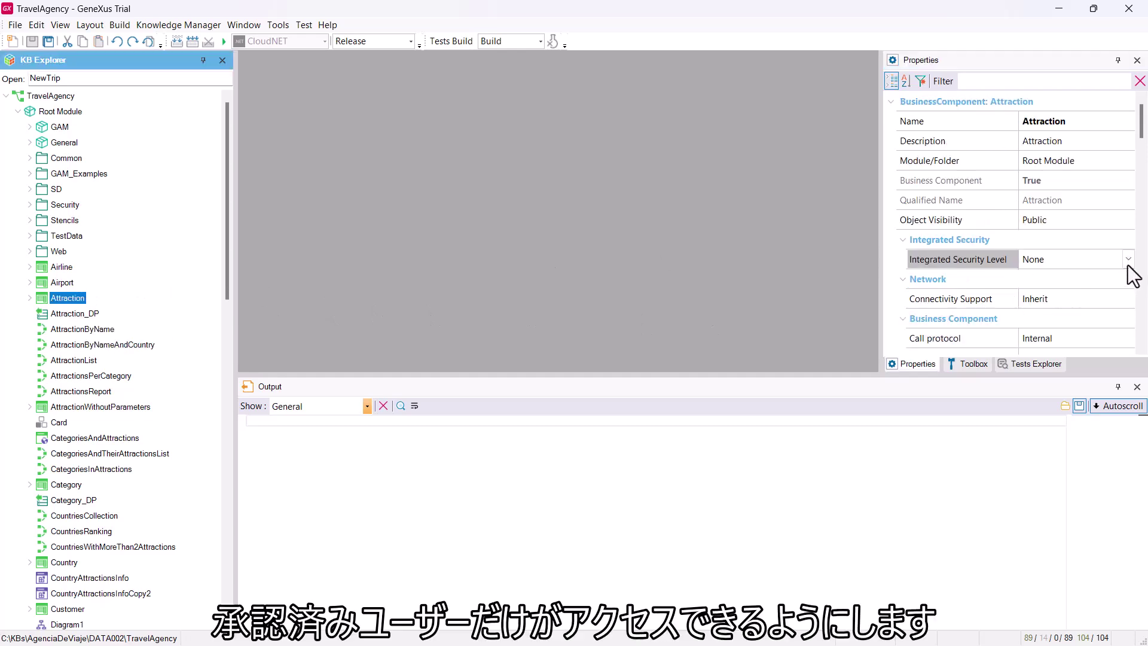
left_click(1127, 260)
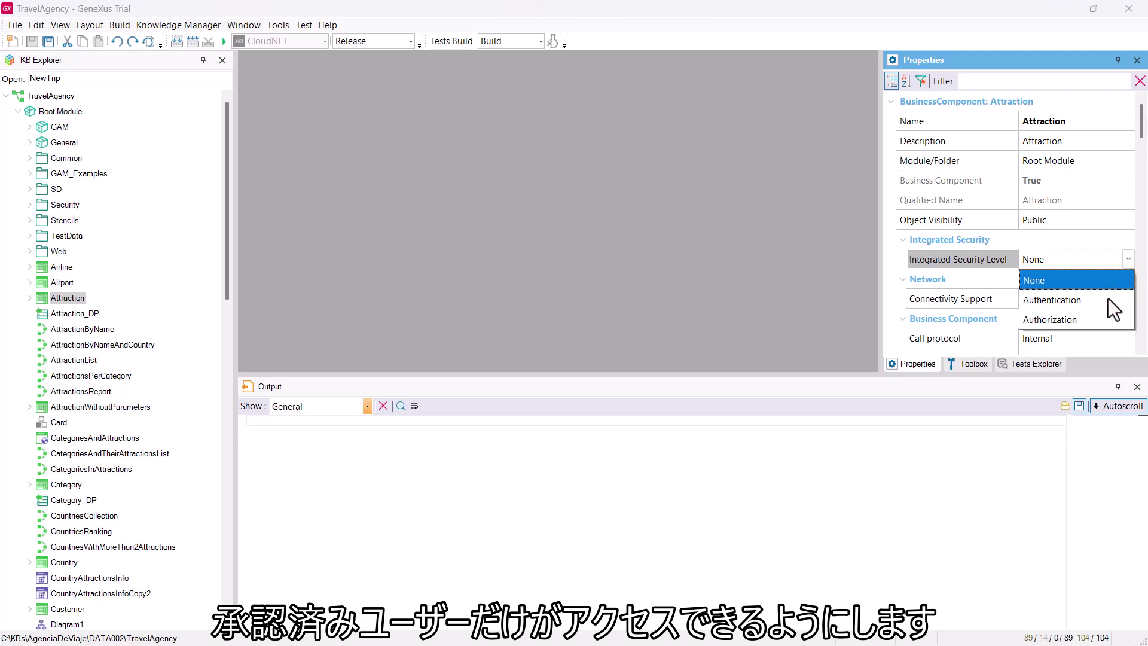
left_click(1097, 320)
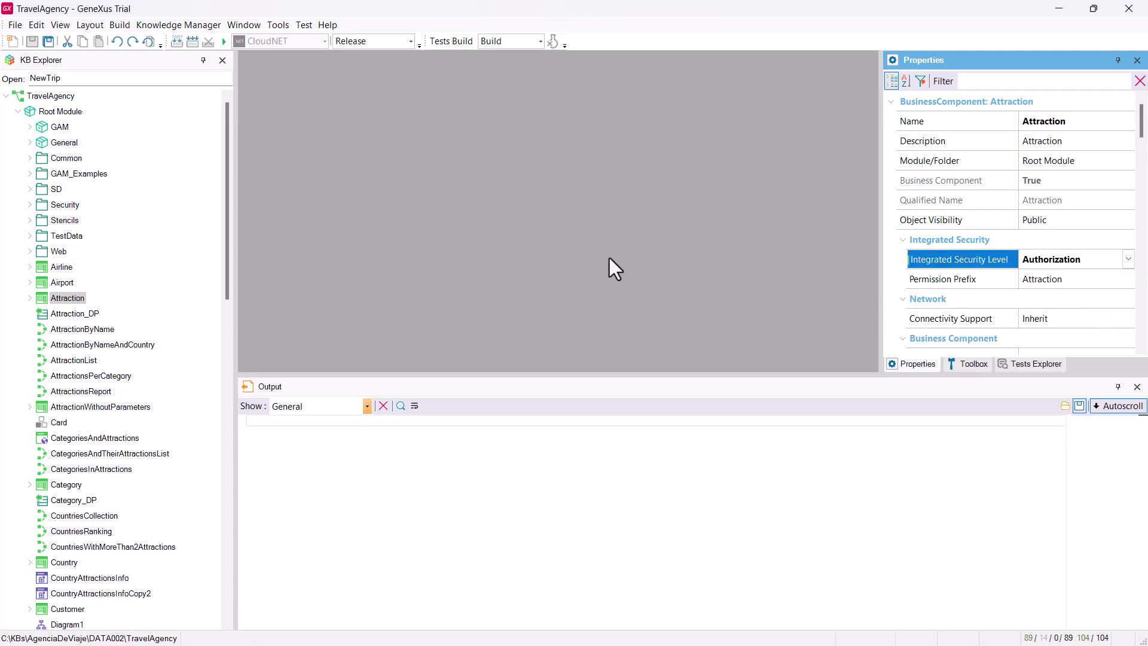
left_click(194, 41)
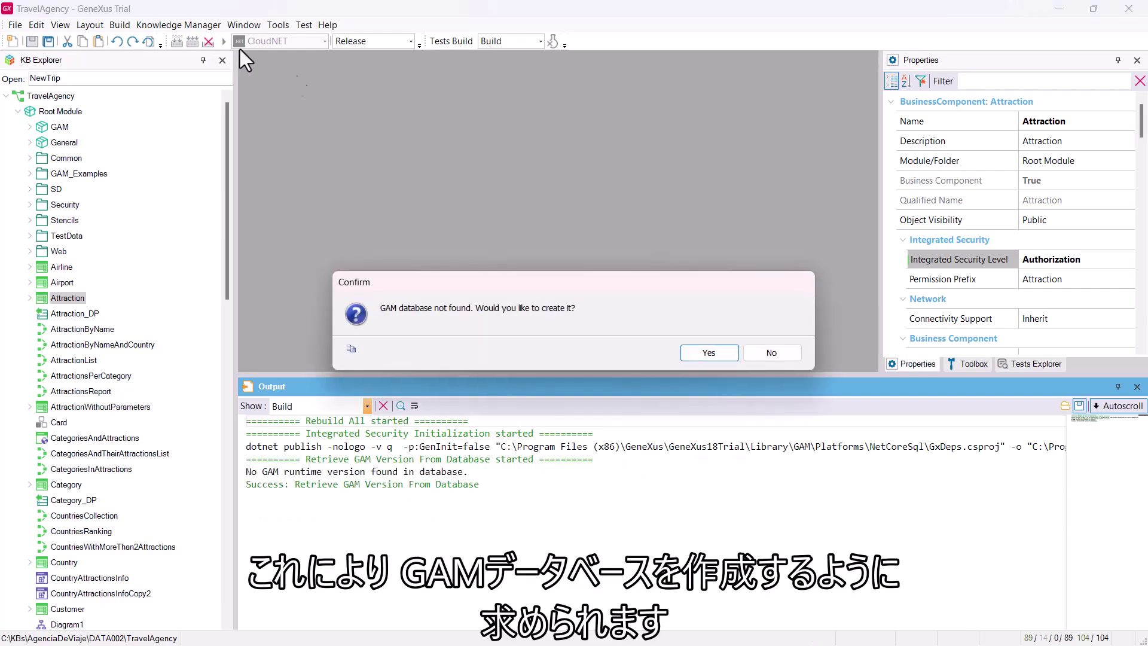
Create the GAM database and expand CloudNET's back-end Data Stores to confirm GAM
left_click(709, 357)
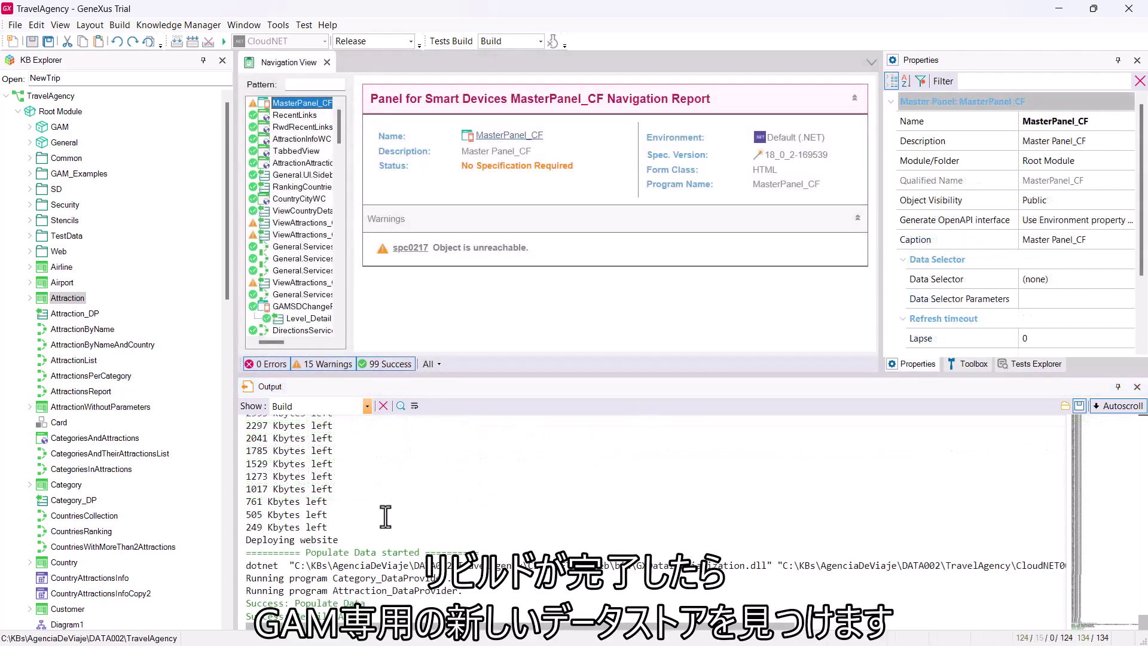
scroll(199, 531, "down", 20)
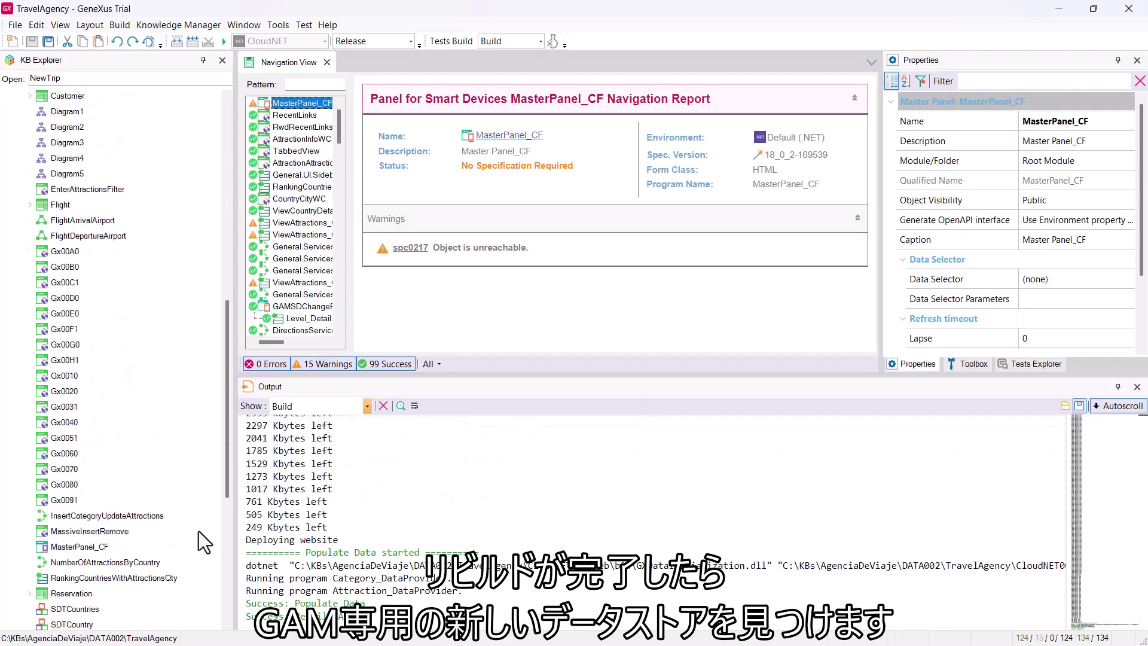
left_click(18, 593)
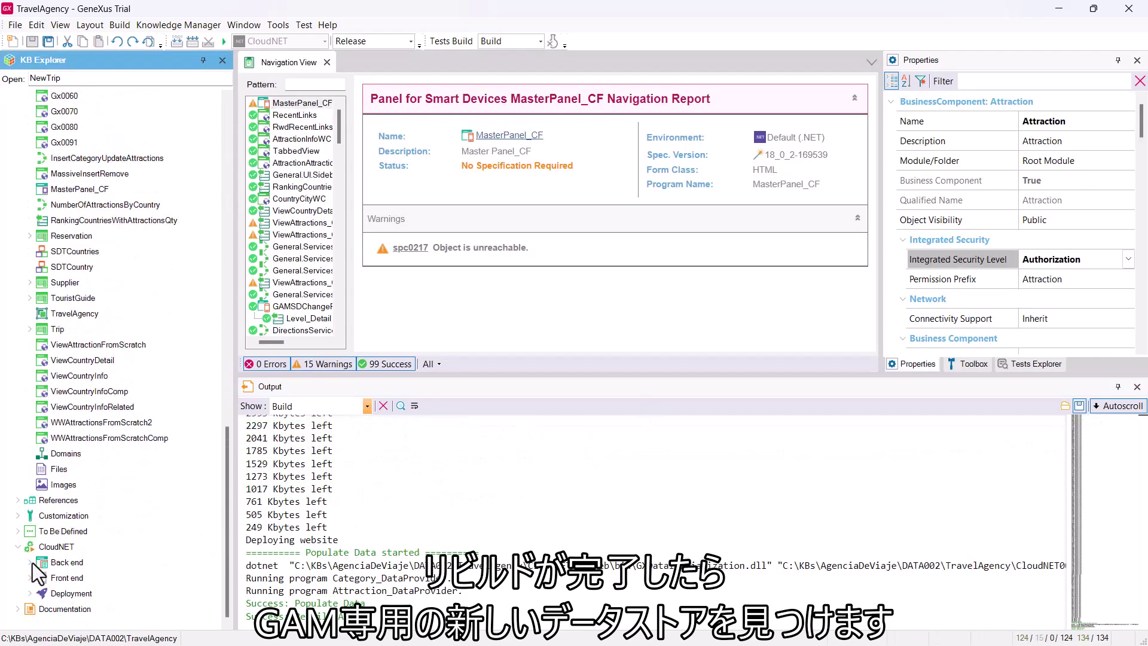
left_click(30, 562)
left_click(42, 548)
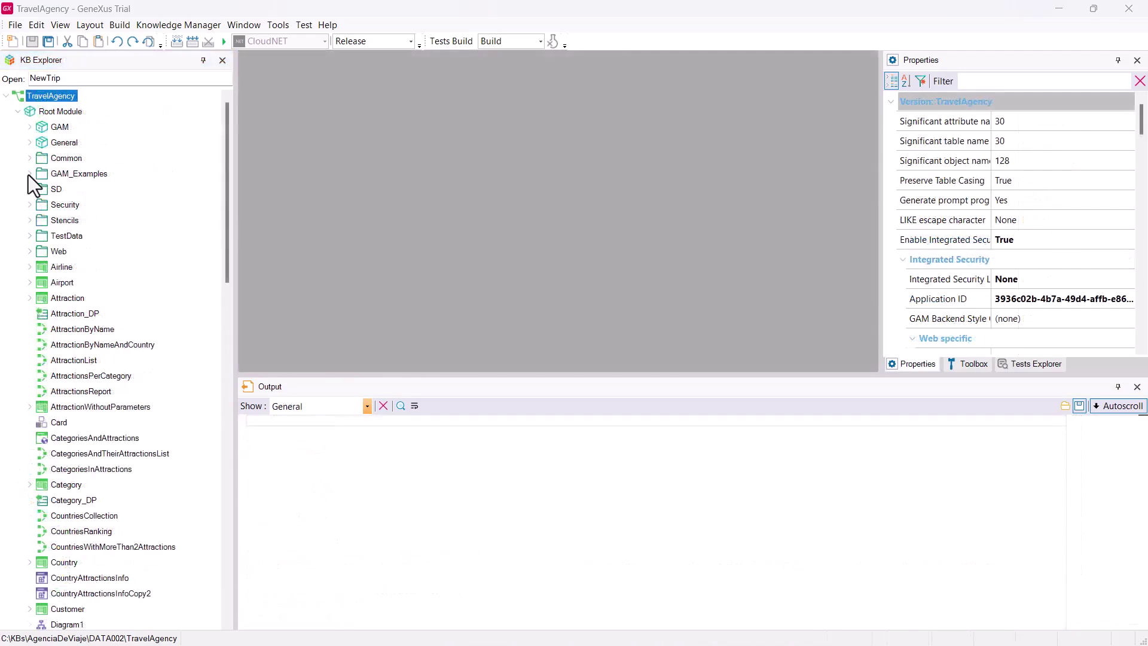
Run GAMHome from the GAM_Examples folder
left_click(29, 174)
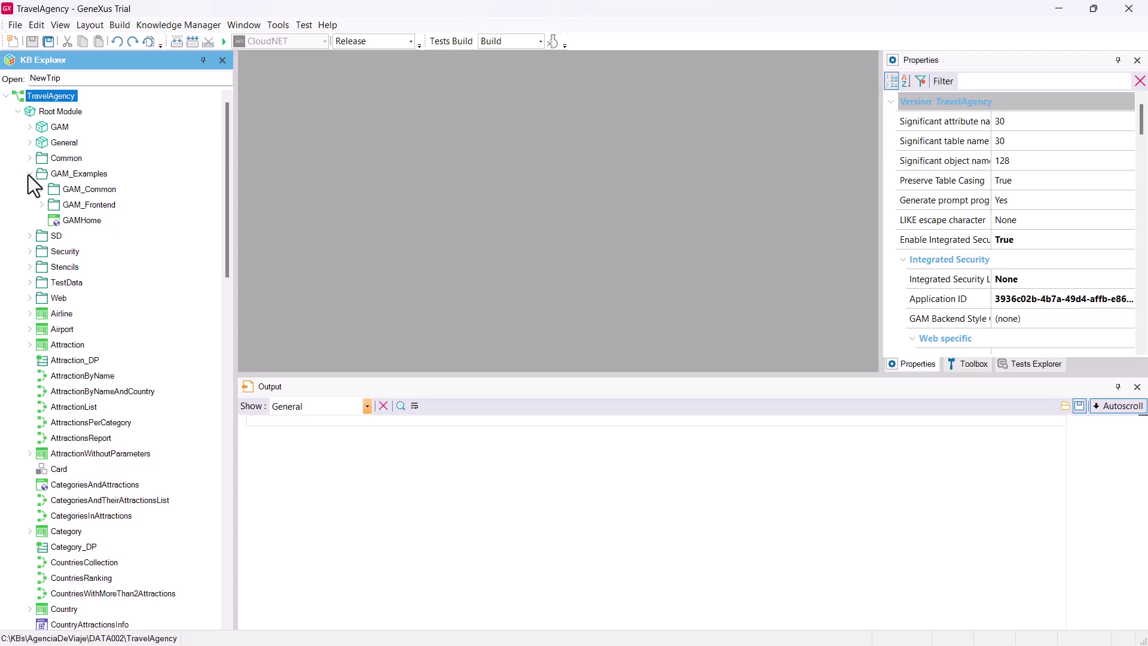
right_click(78, 226)
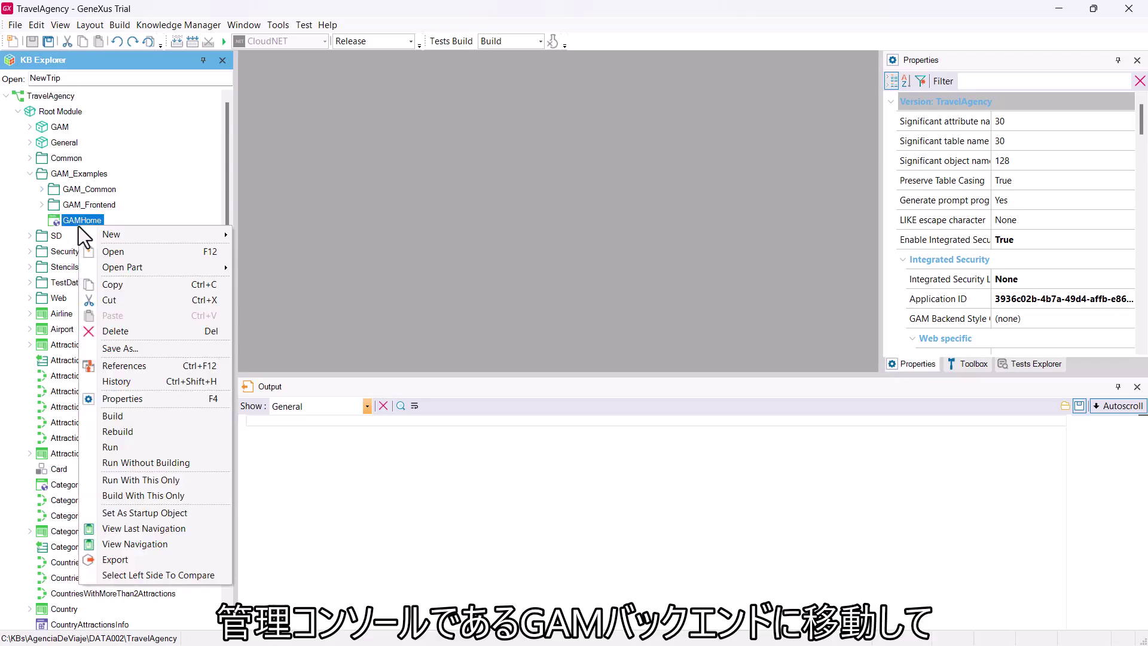
left_click(150, 443)
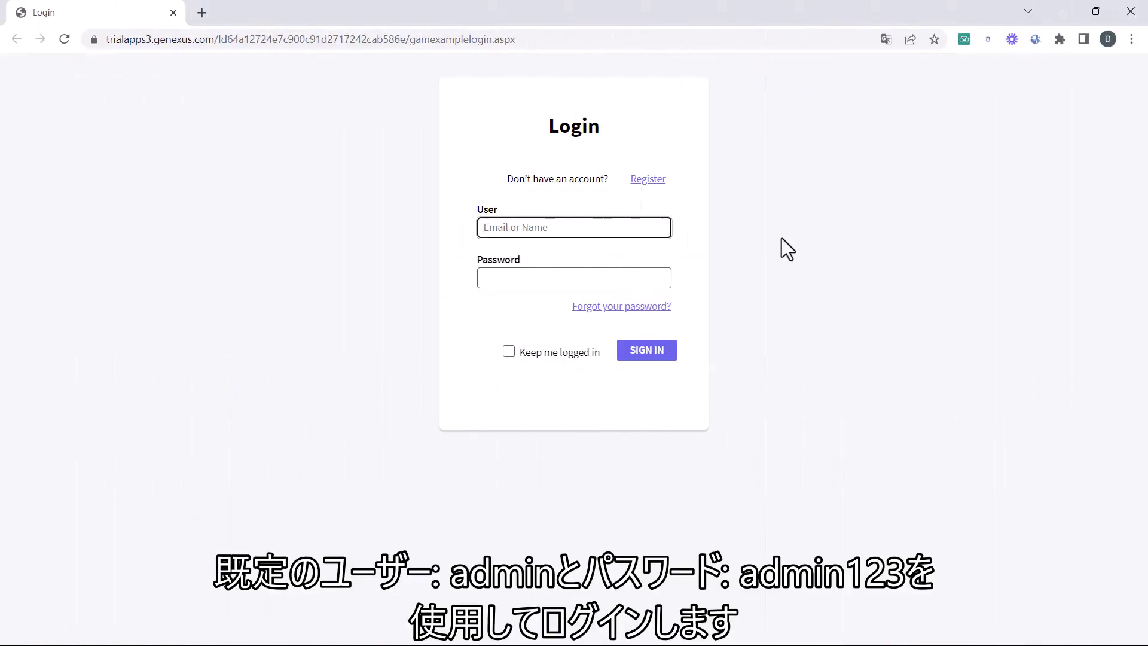
Sign in with the administrator credentials and open the Roles page of the GAM backend
left_click(608, 225)
type("adm")
key("Tab")
type("admin")
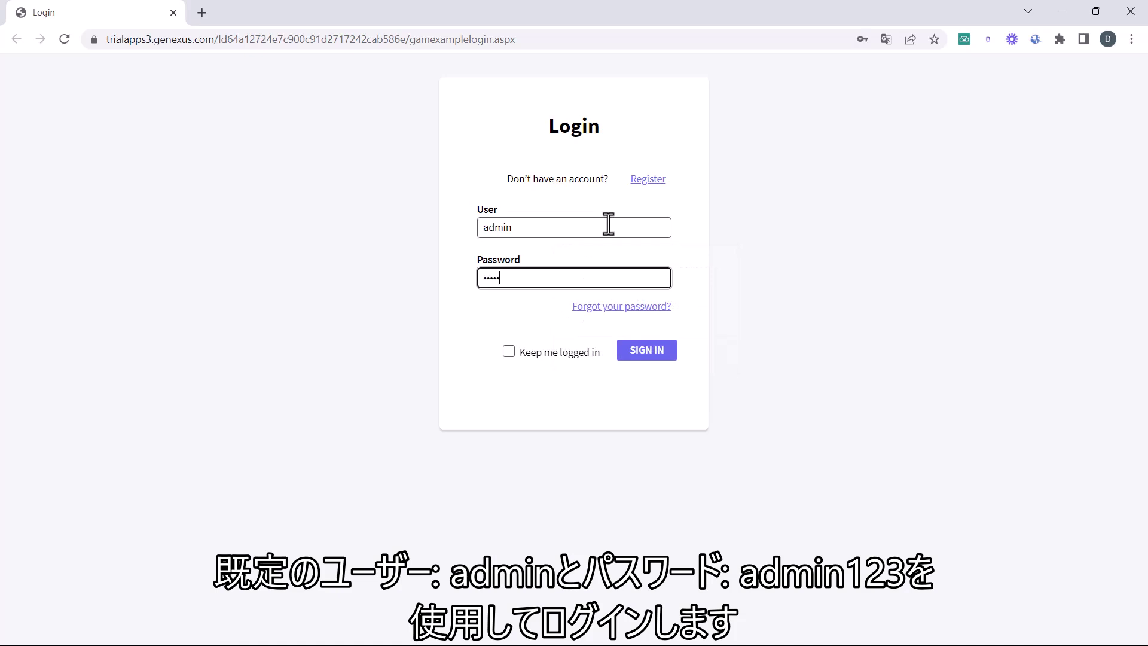
type("123")
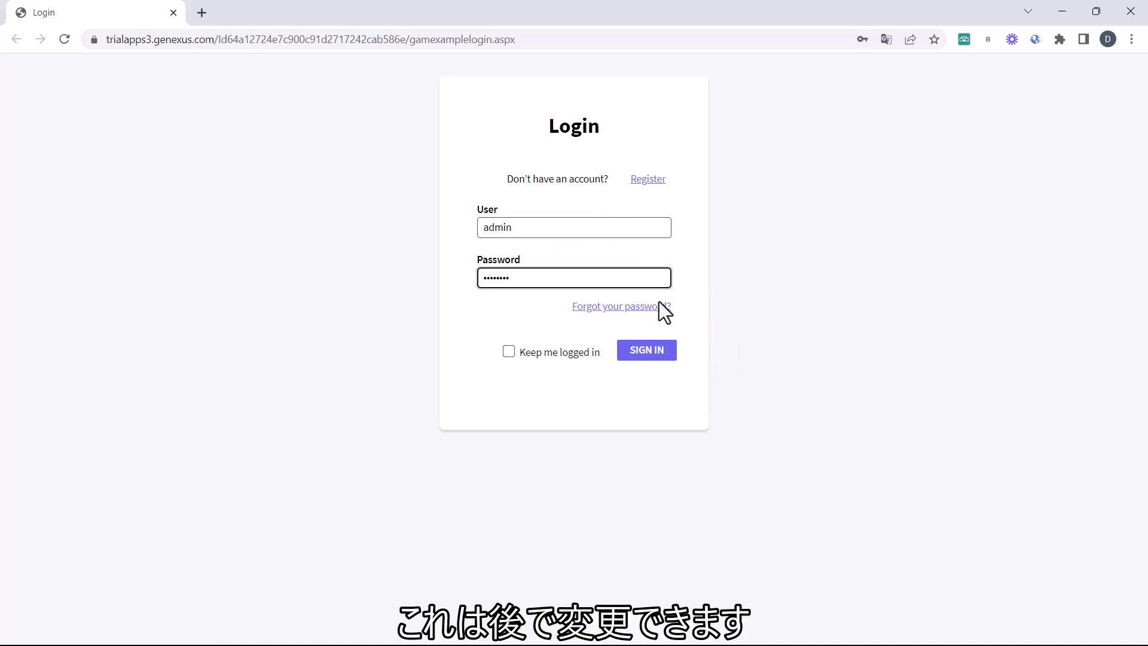
left_click(662, 351)
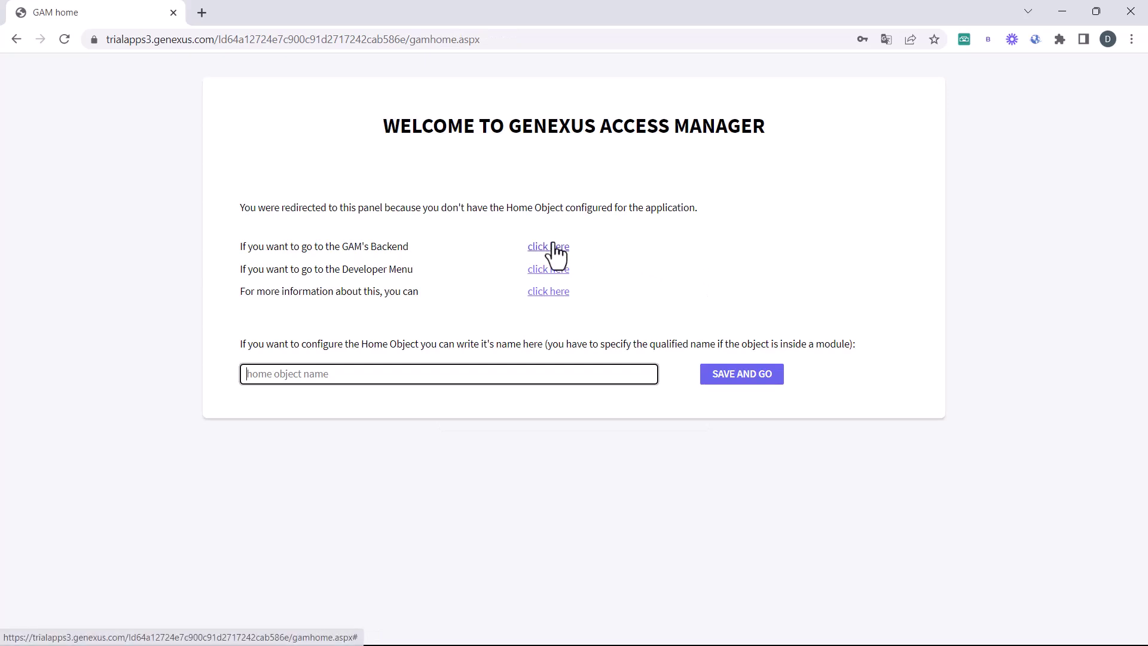
left_click(549, 246)
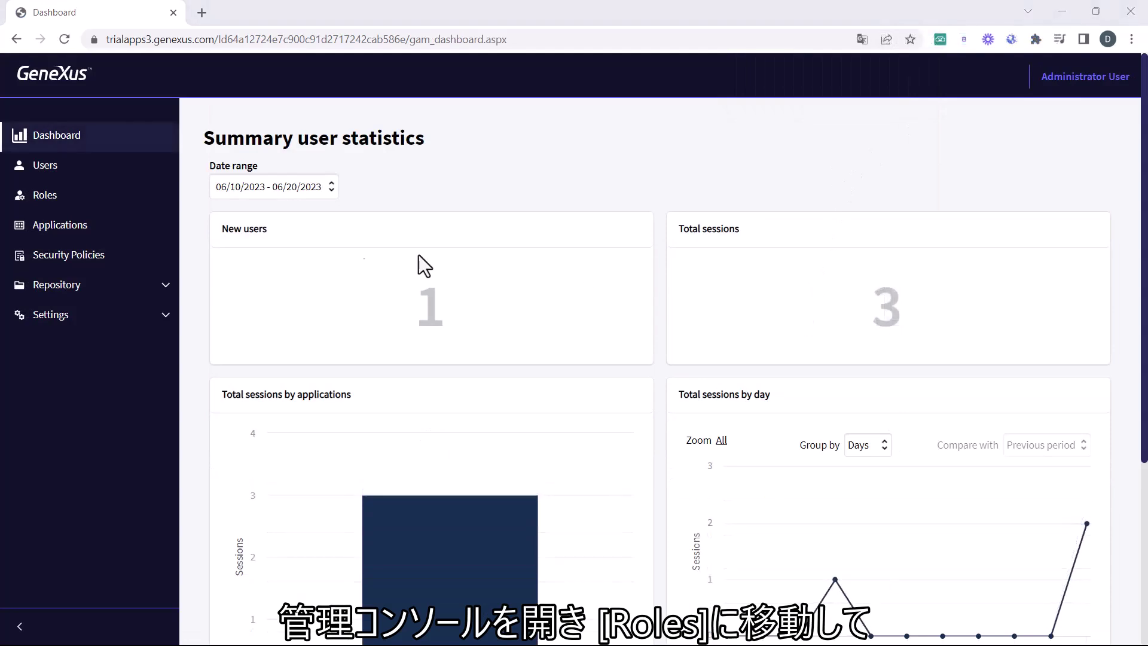
left_click(29, 207)
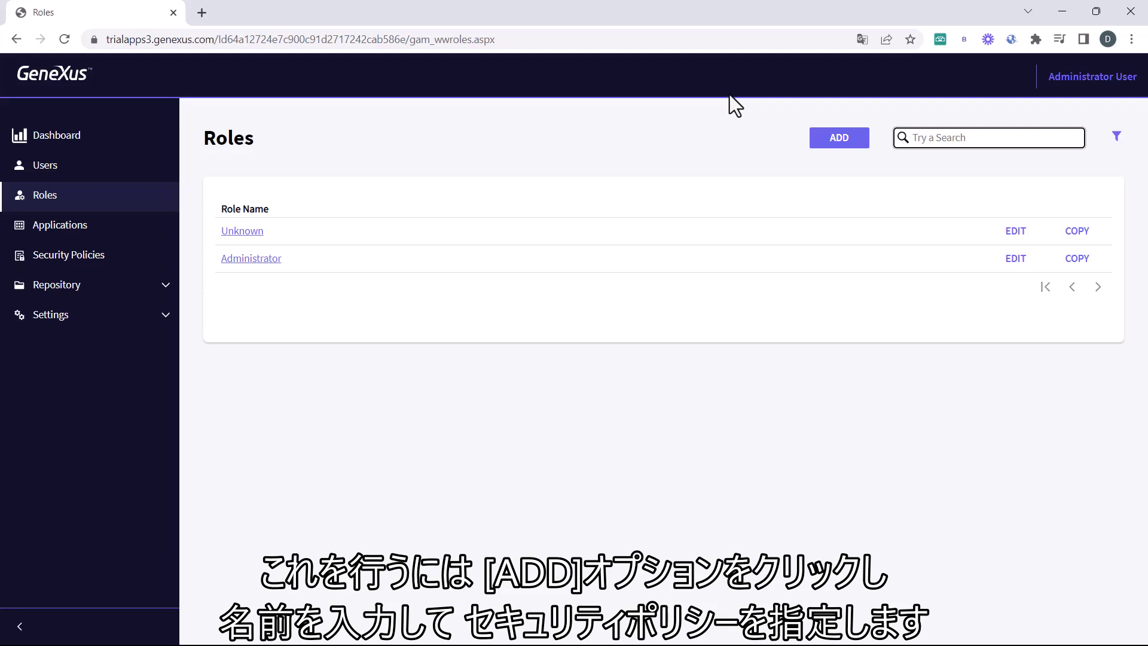
Add a role named 'Attraction Manager' using the Default Security Policy
left_click(839, 139)
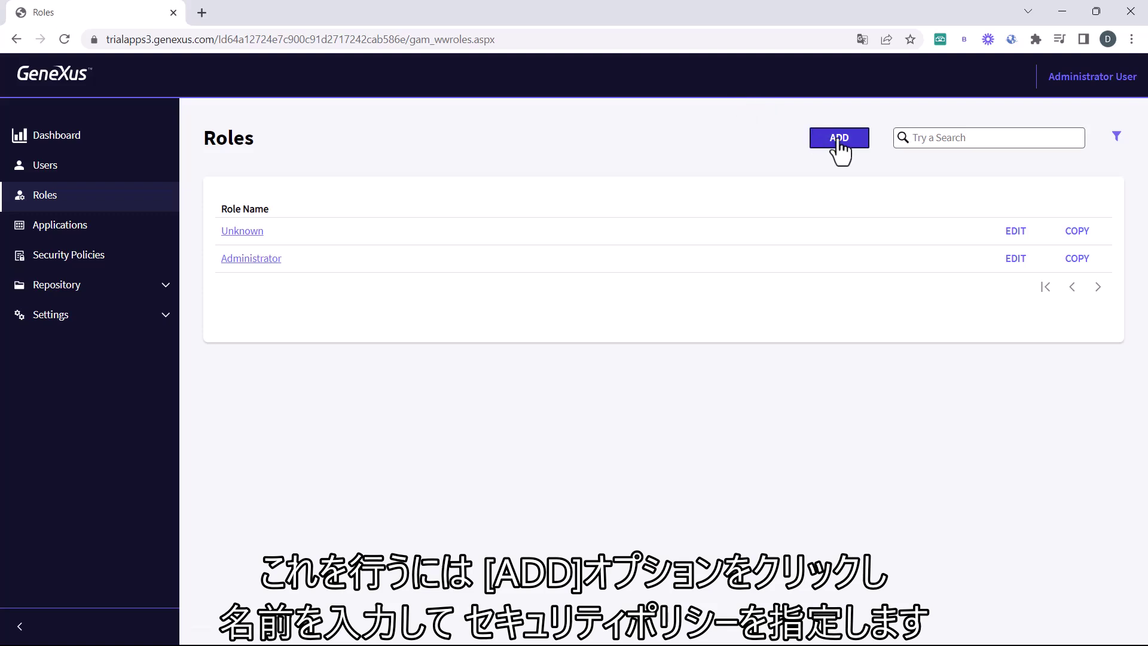
left_click(580, 324)
type("At")
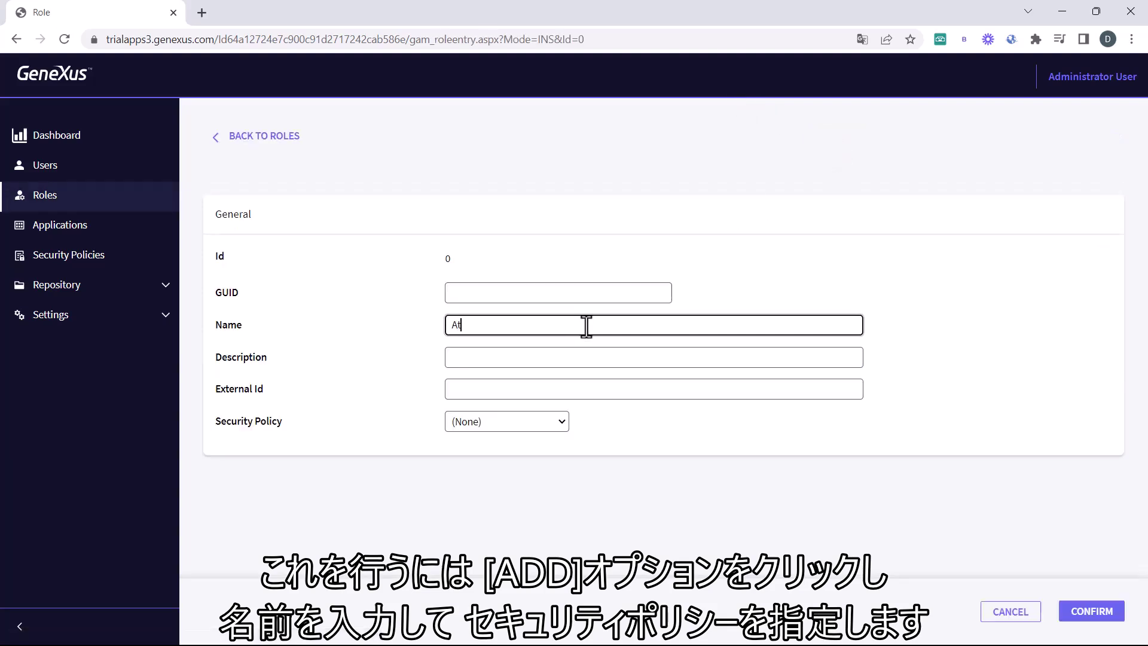
type("traction Manager")
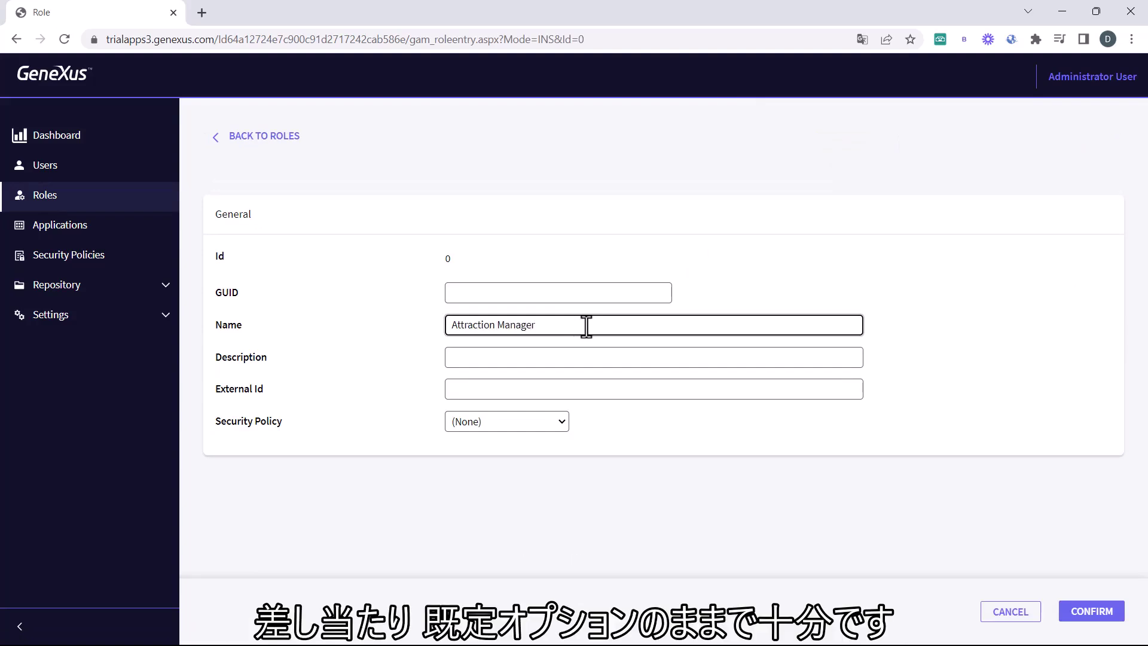
left_click(562, 422)
left_click(552, 454)
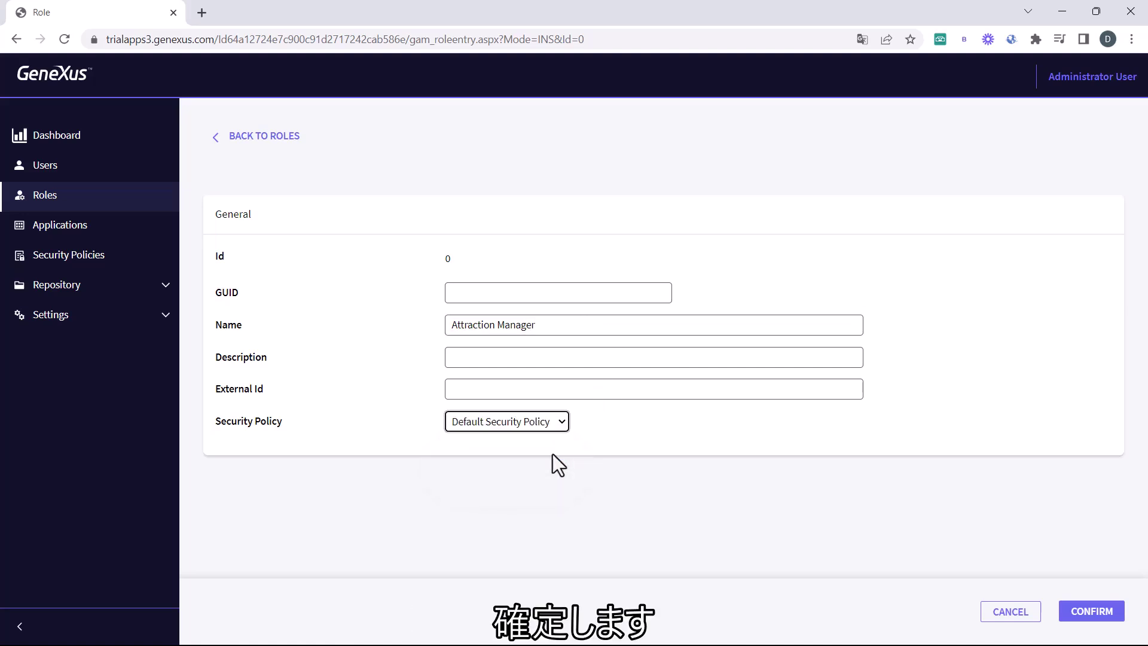
left_click(1100, 607)
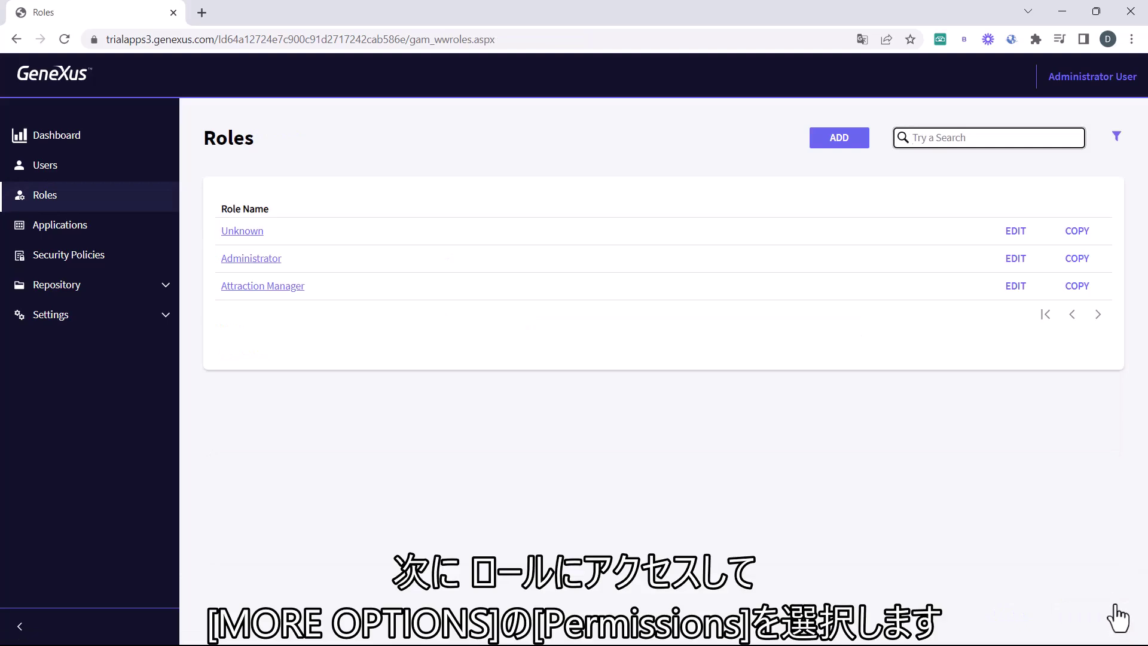
Grant Attraction Manager the TravelAgency application's attraction_FullControl permission
left_click(232, 287)
left_click(1068, 173)
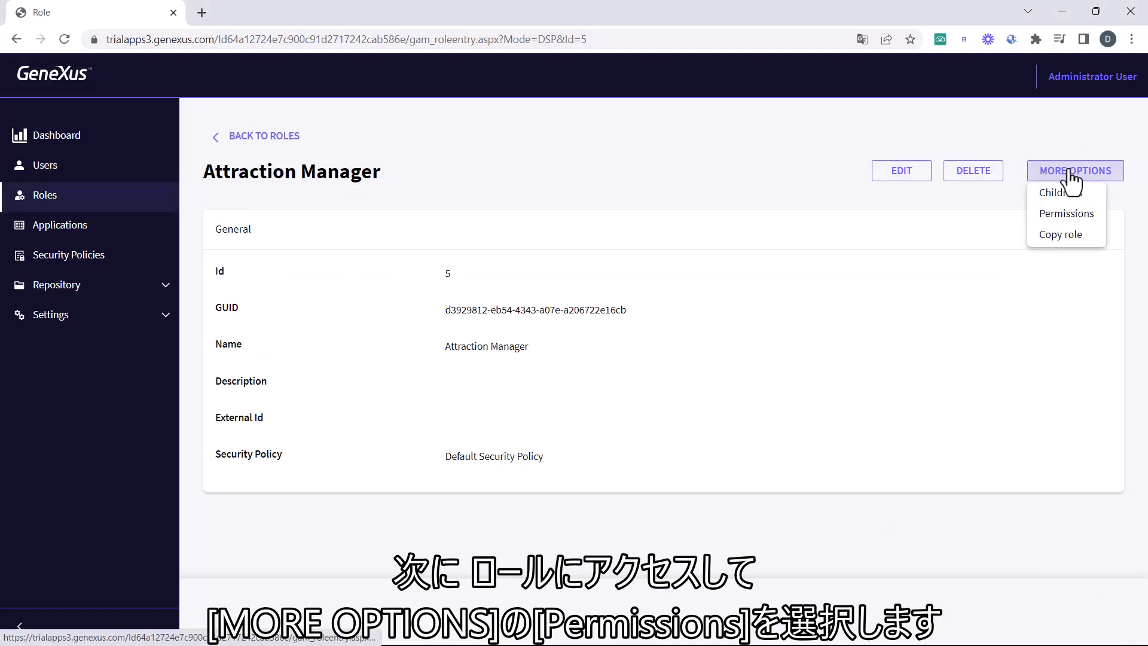
left_click(1073, 217)
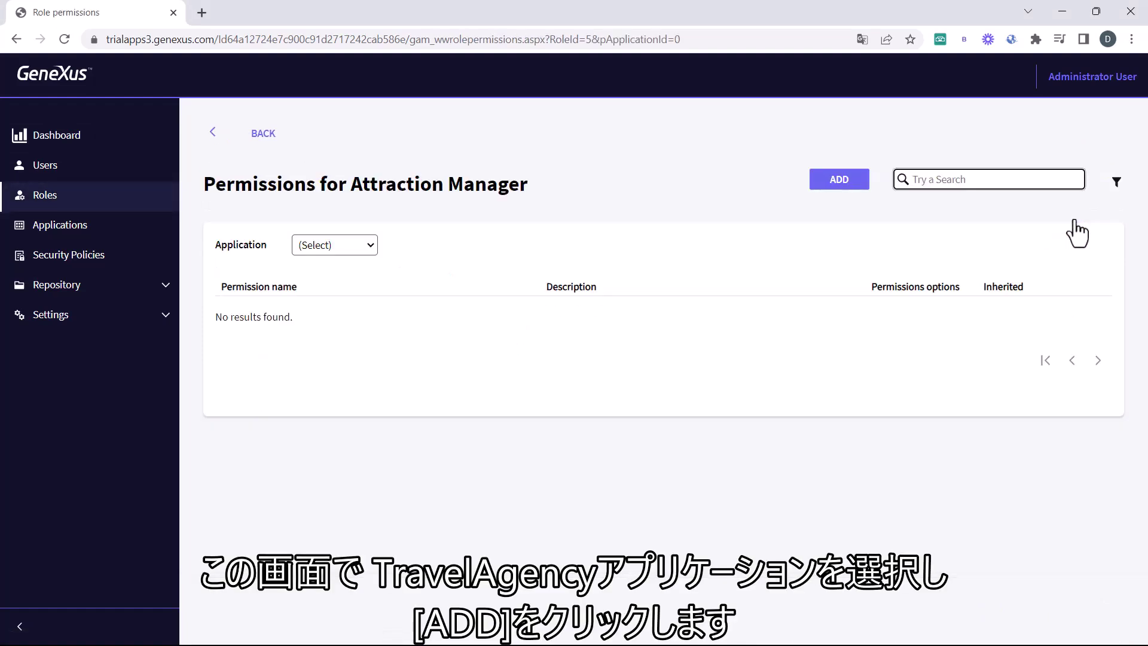
left_click(369, 250)
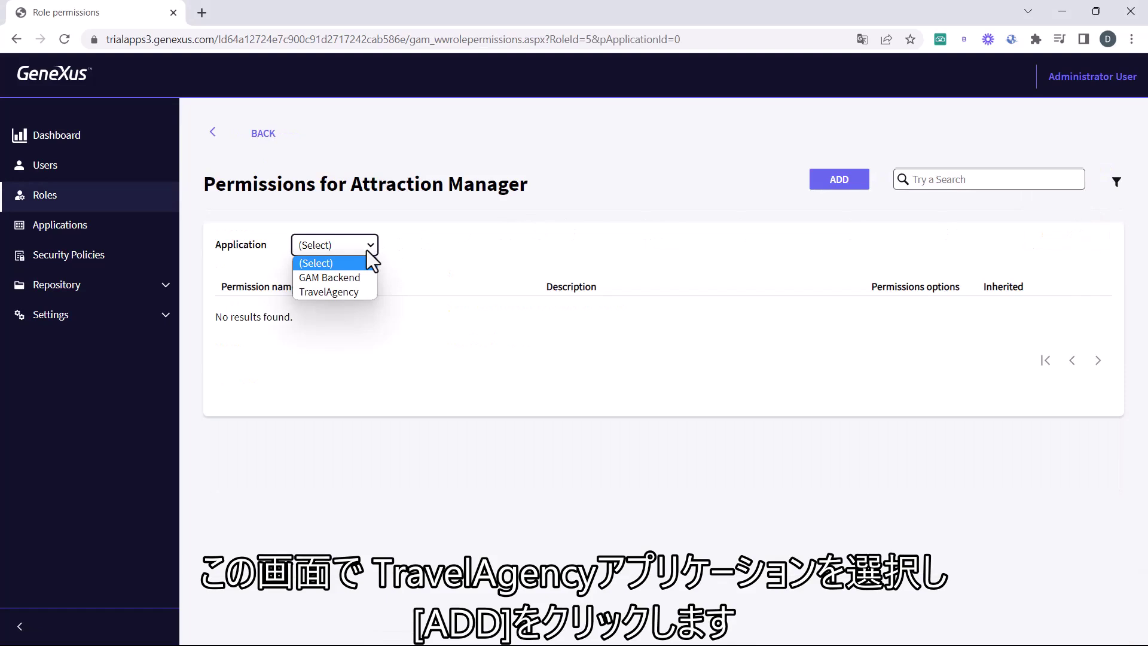
left_click(361, 293)
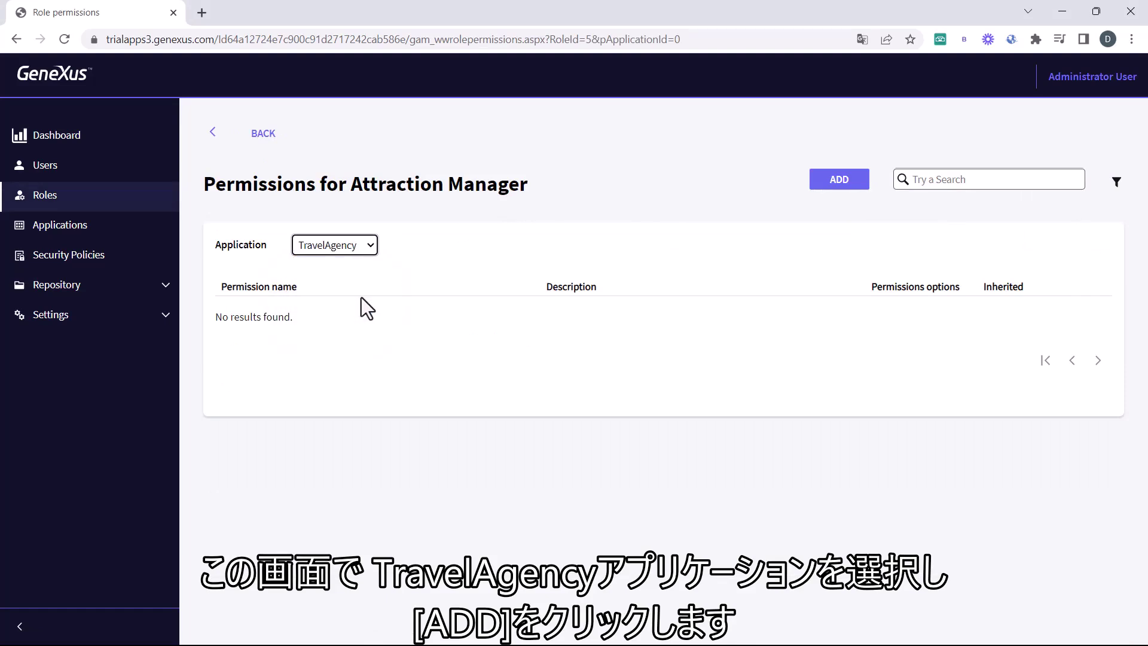
left_click(859, 185)
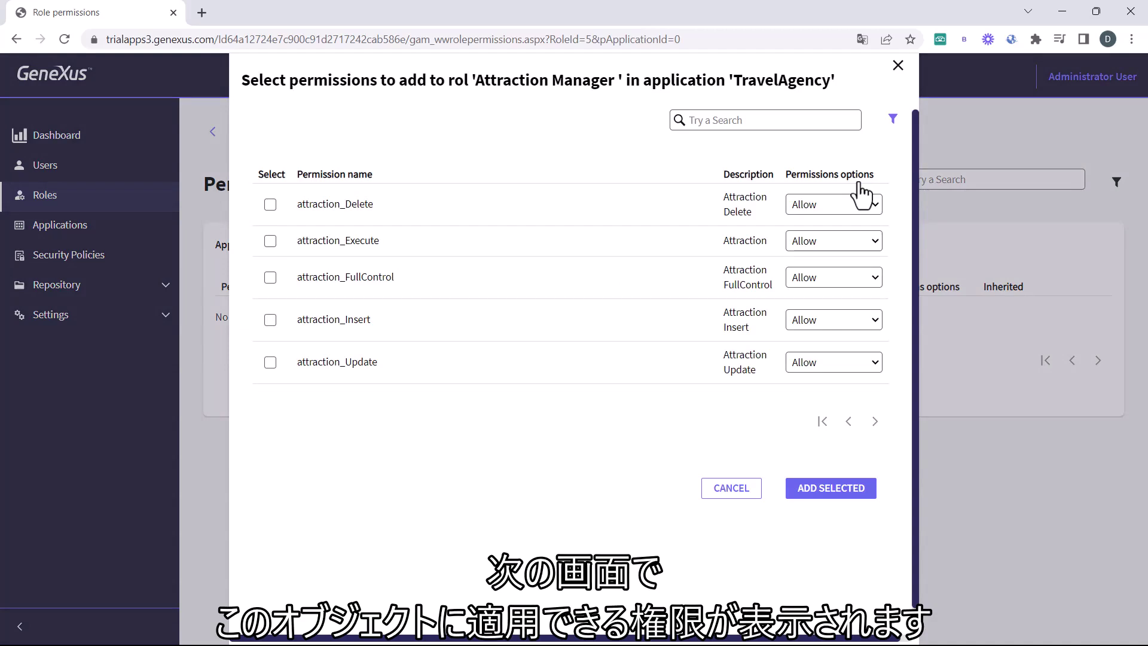
left_click(271, 278)
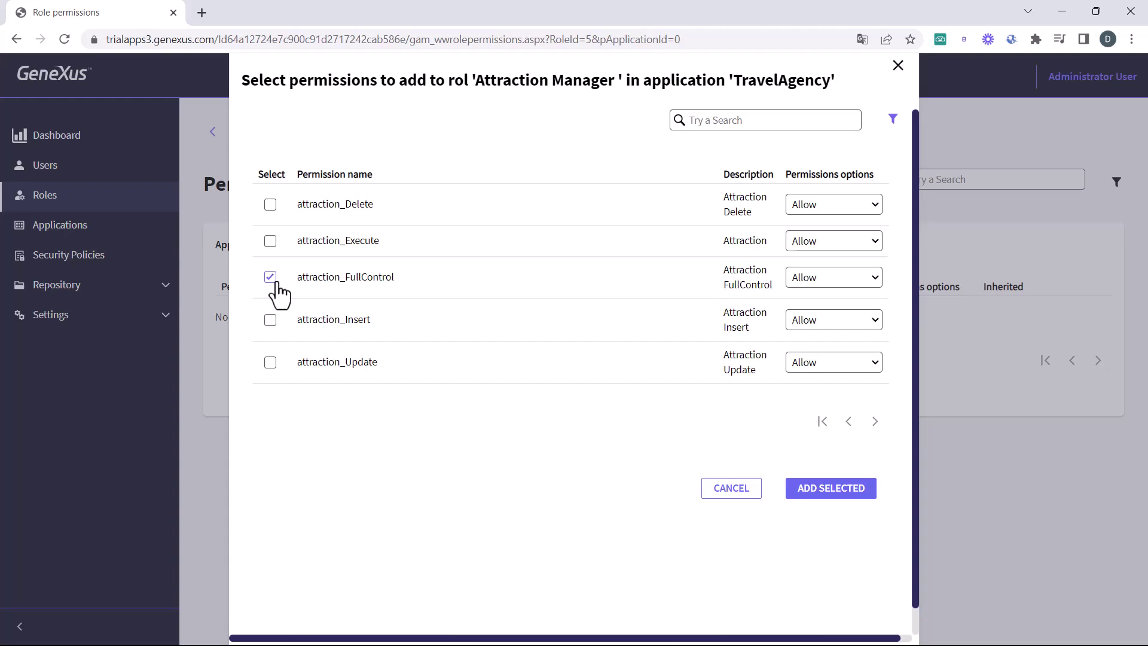
left_click(838, 492)
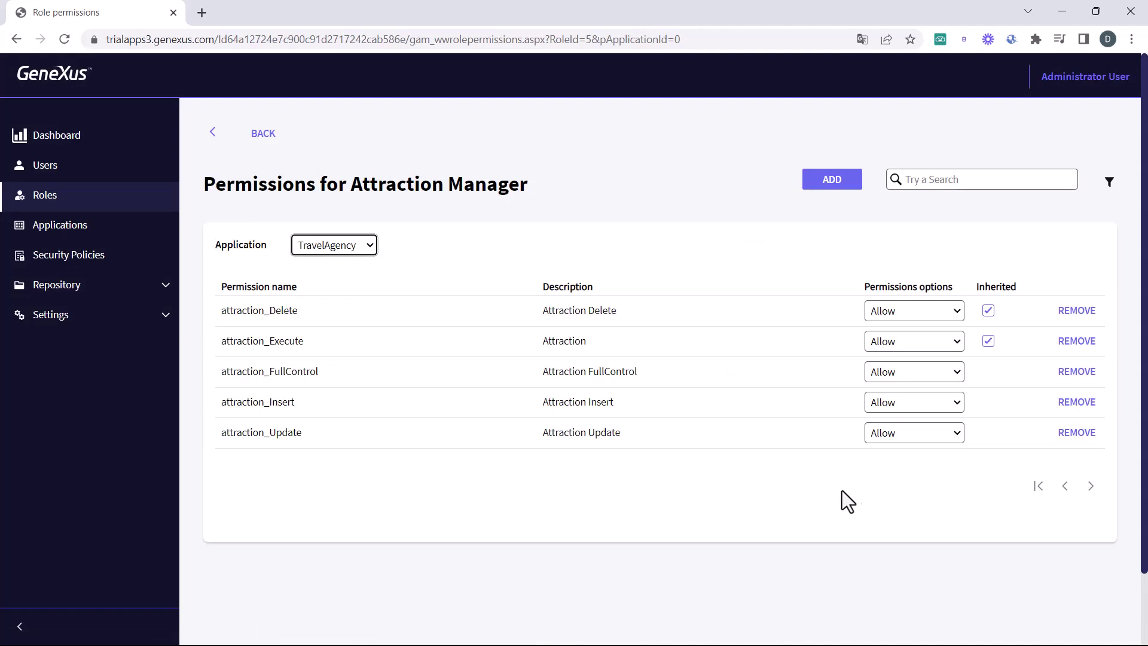
scroll(1089, 434, "down", 1)
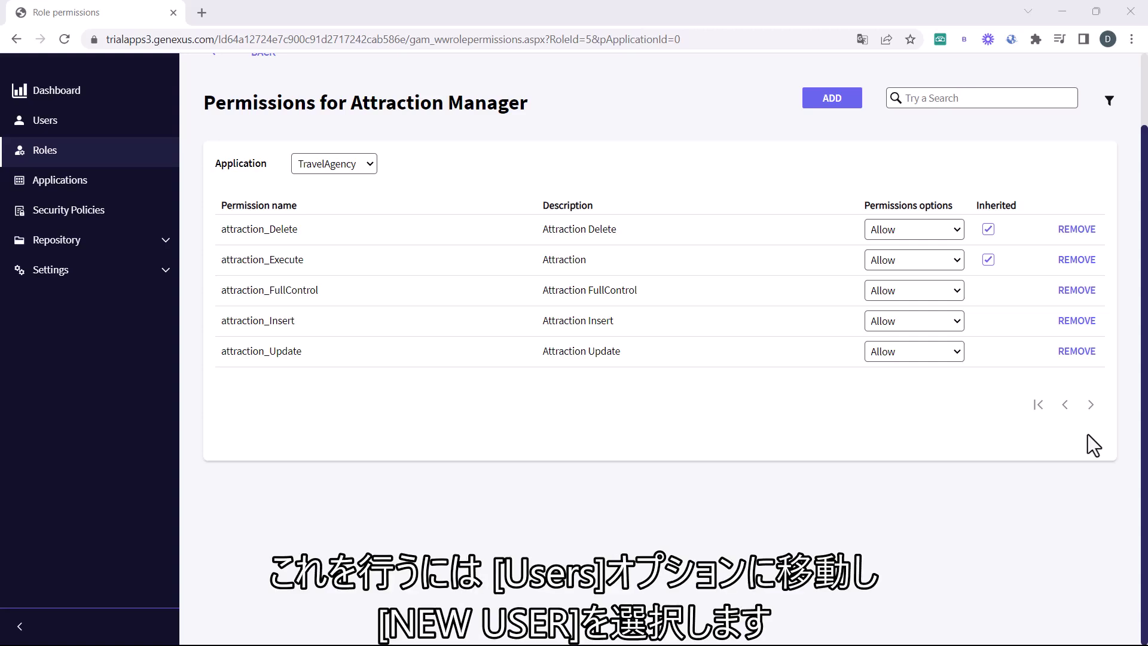
Start a new user, entering the user name and the user's e-mail address
left_click(43, 120)
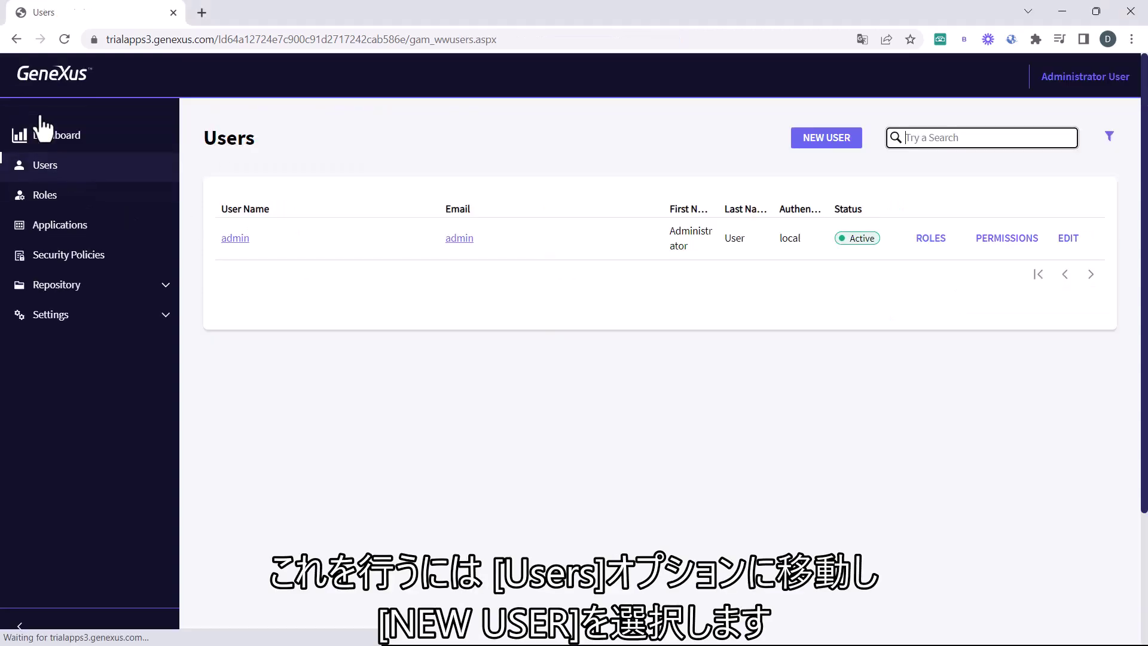
left_click(810, 141)
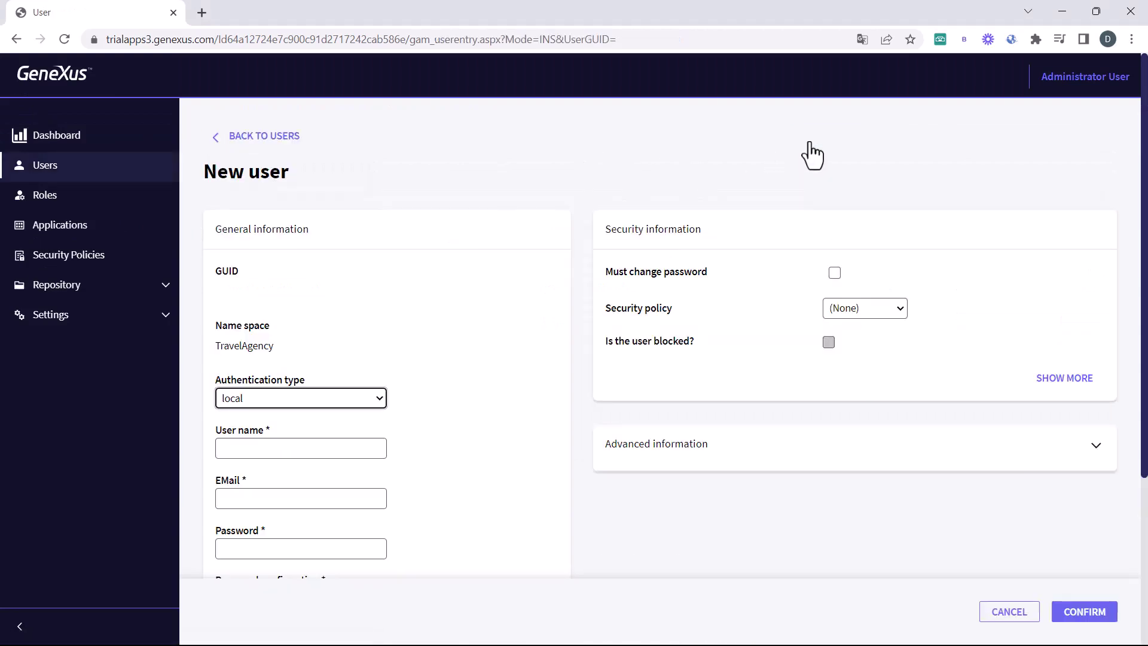
scroll(469, 413, "down", 3)
left_click(303, 224)
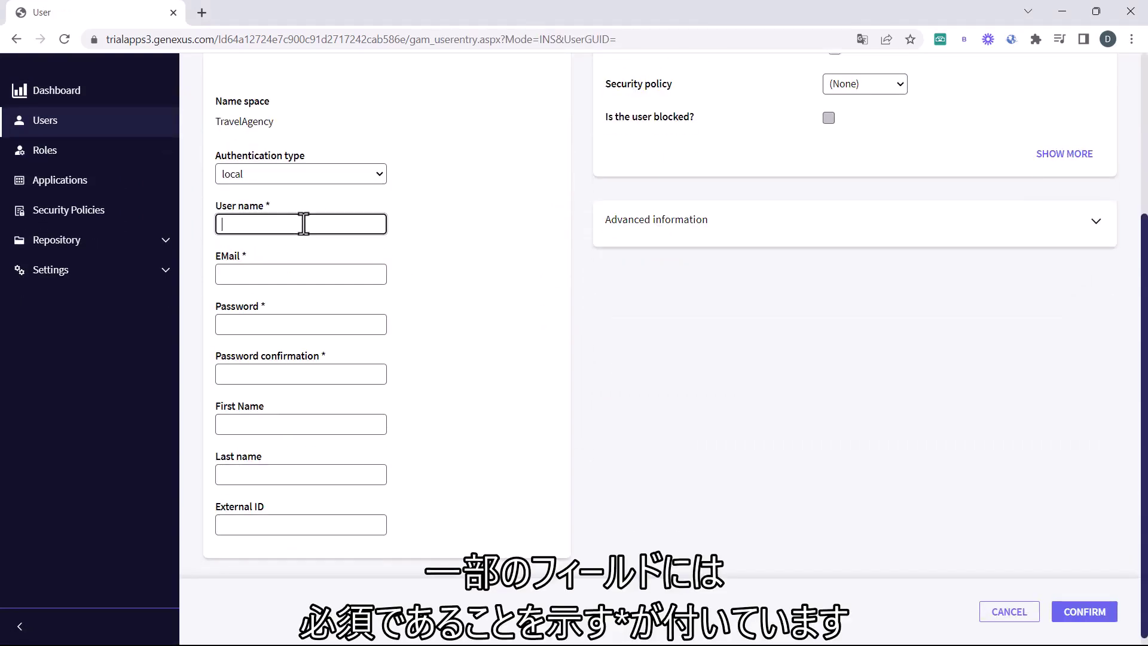
type("dorian")
key("Tab")
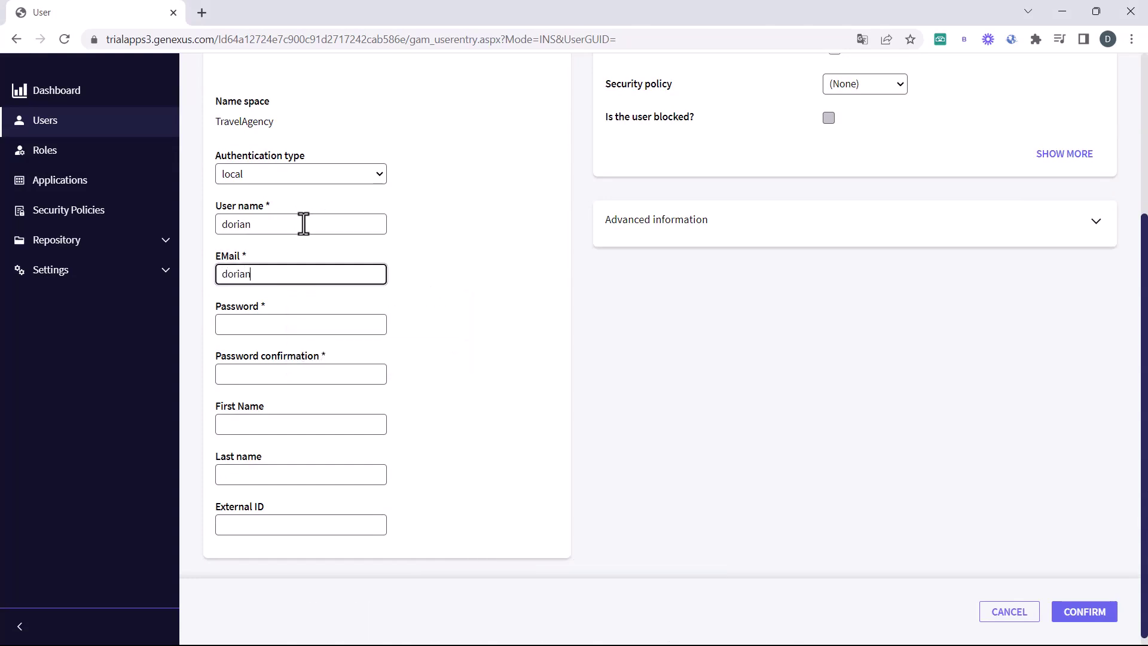
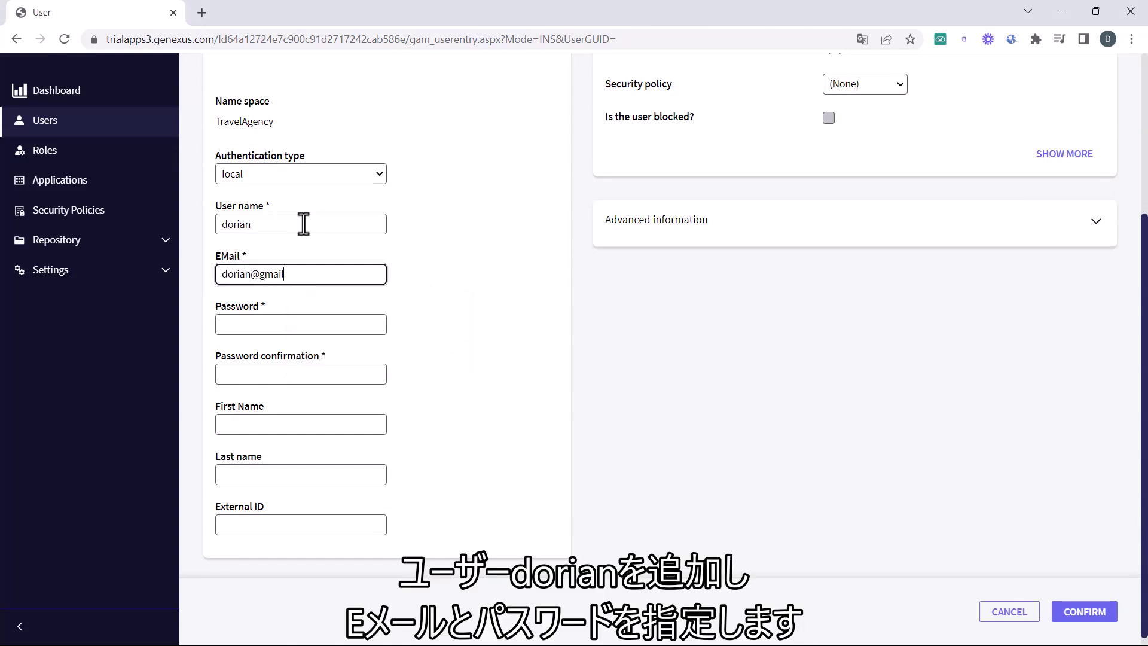
Set and confirm the user's password, choose Default Security Policy, and save the user
left_click(300, 317)
type("••••••")
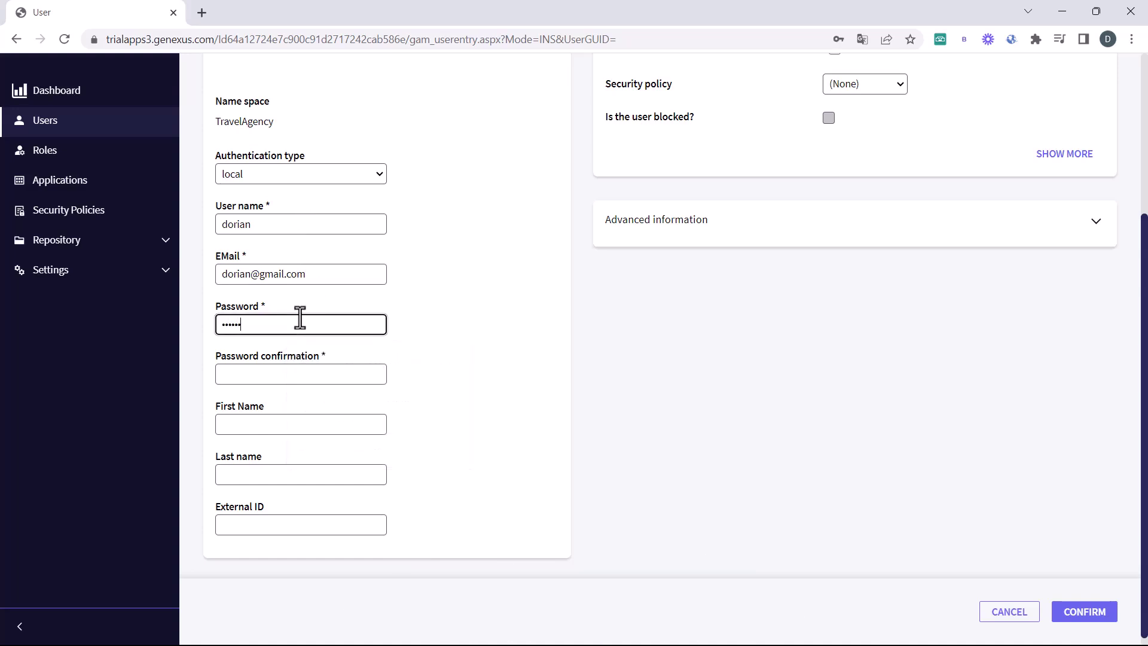
left_click(318, 372)
type("••")
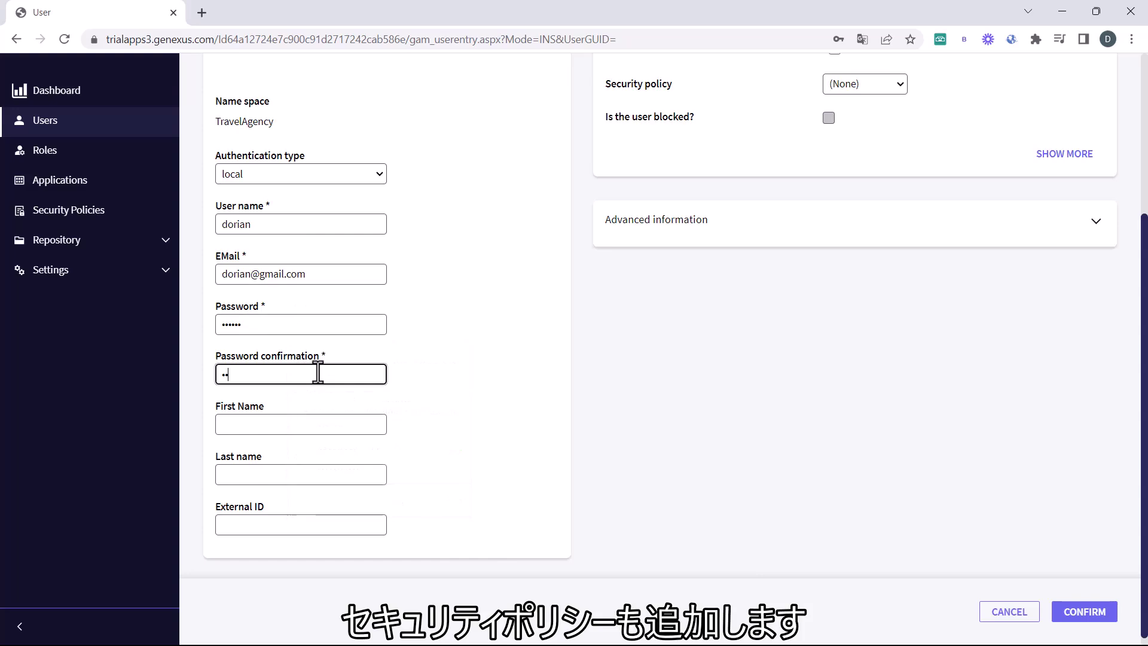
type("••••")
scroll(330, 356, "down", 1)
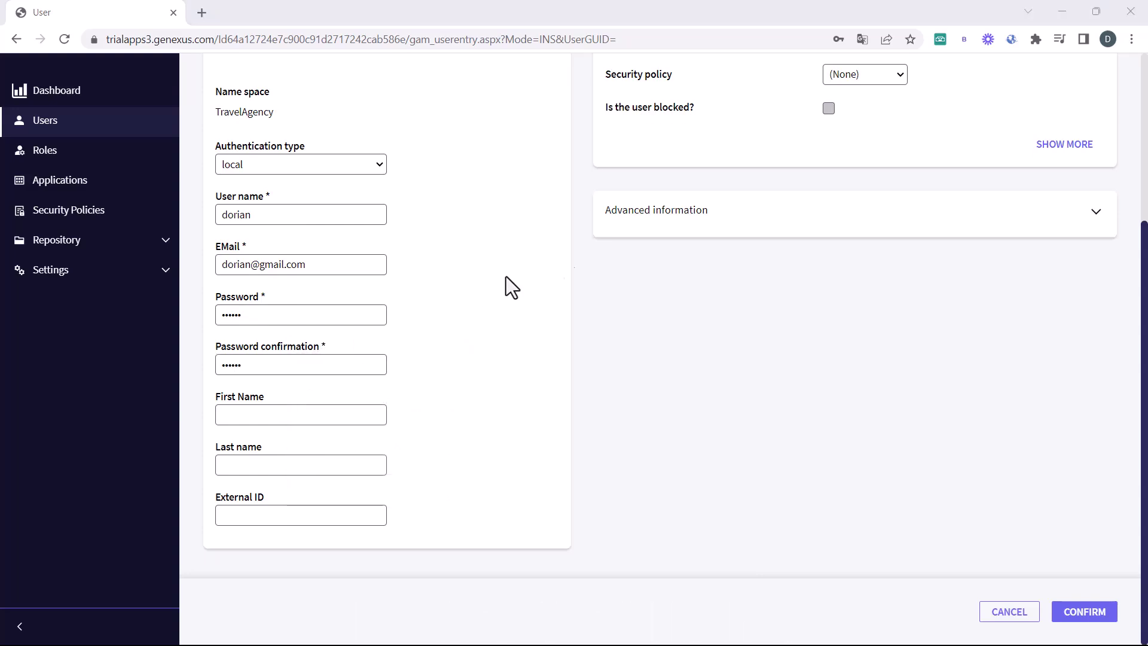
left_click(863, 74)
left_click(860, 106)
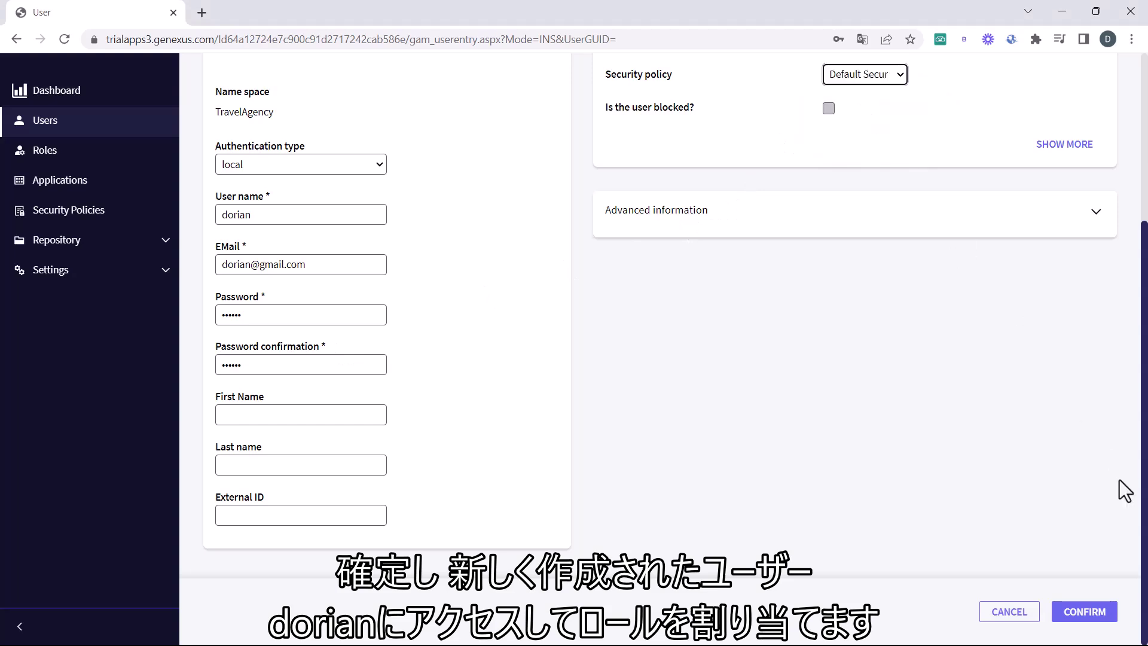
left_click(1100, 609)
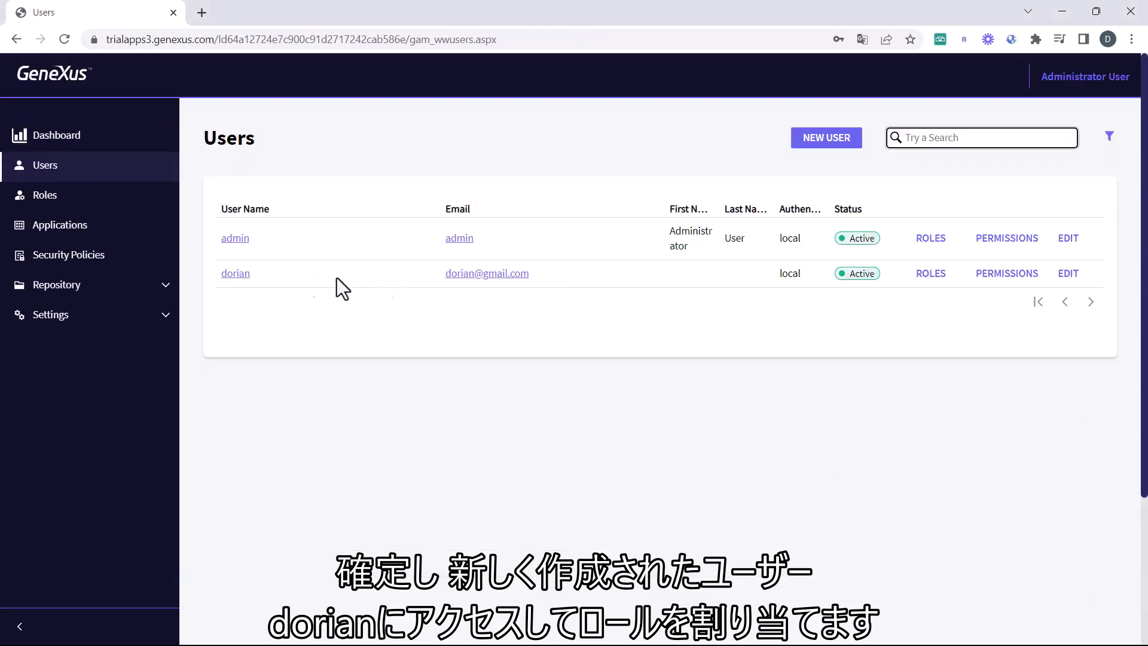
Assign the Attraction Manager role to the new user
left_click(235, 273)
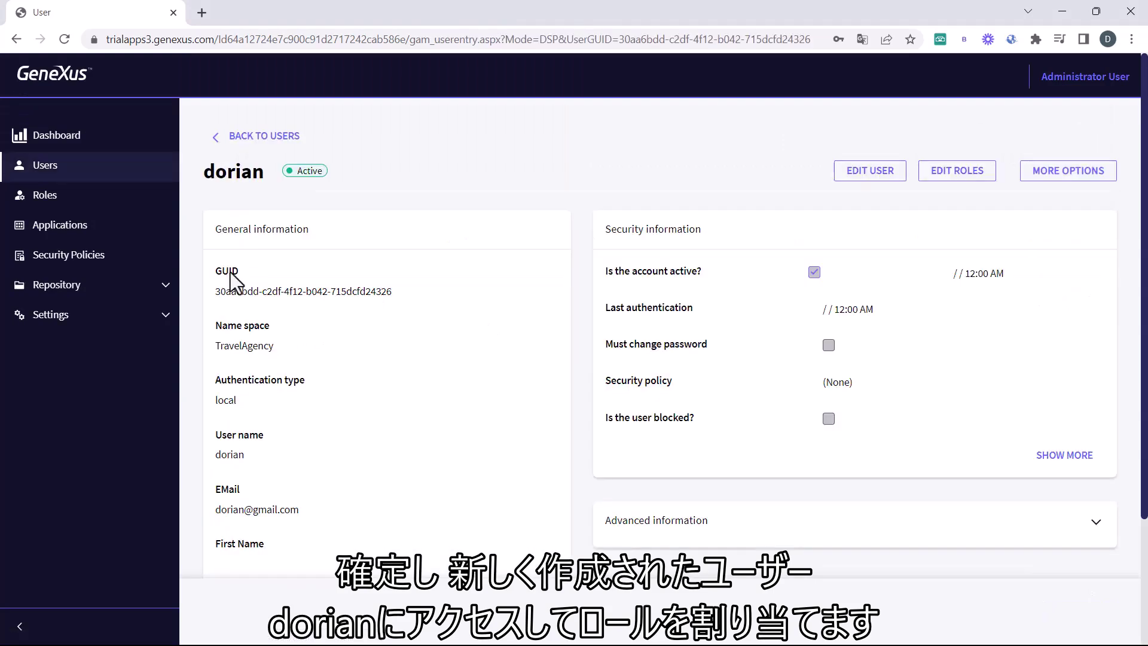
left_click(957, 171)
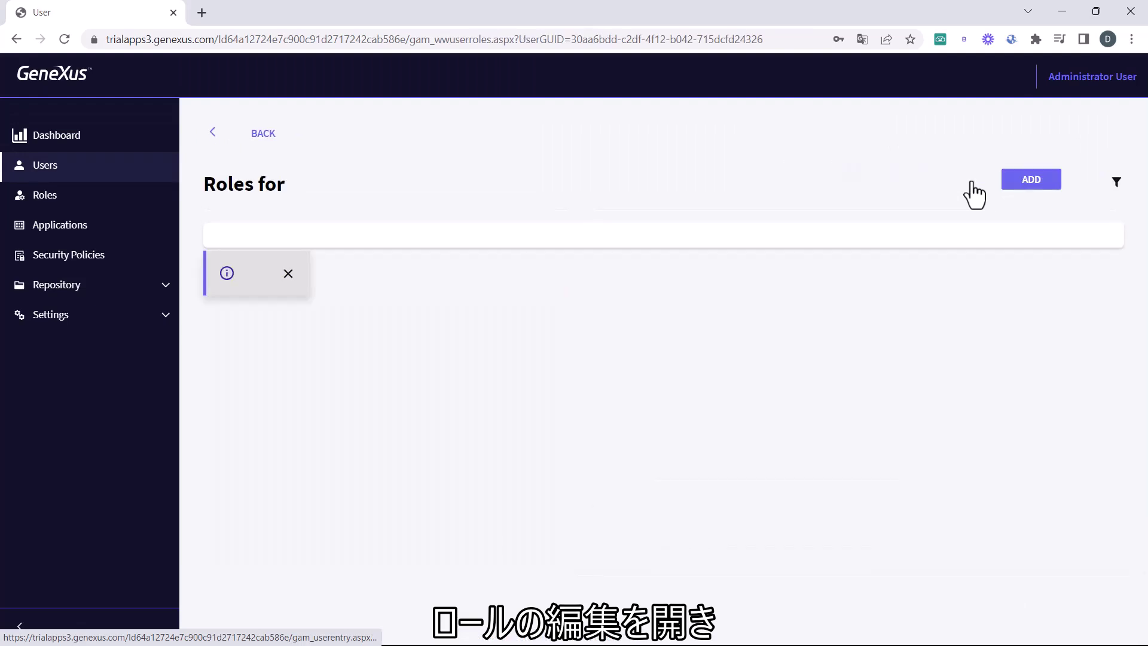
left_click(1018, 189)
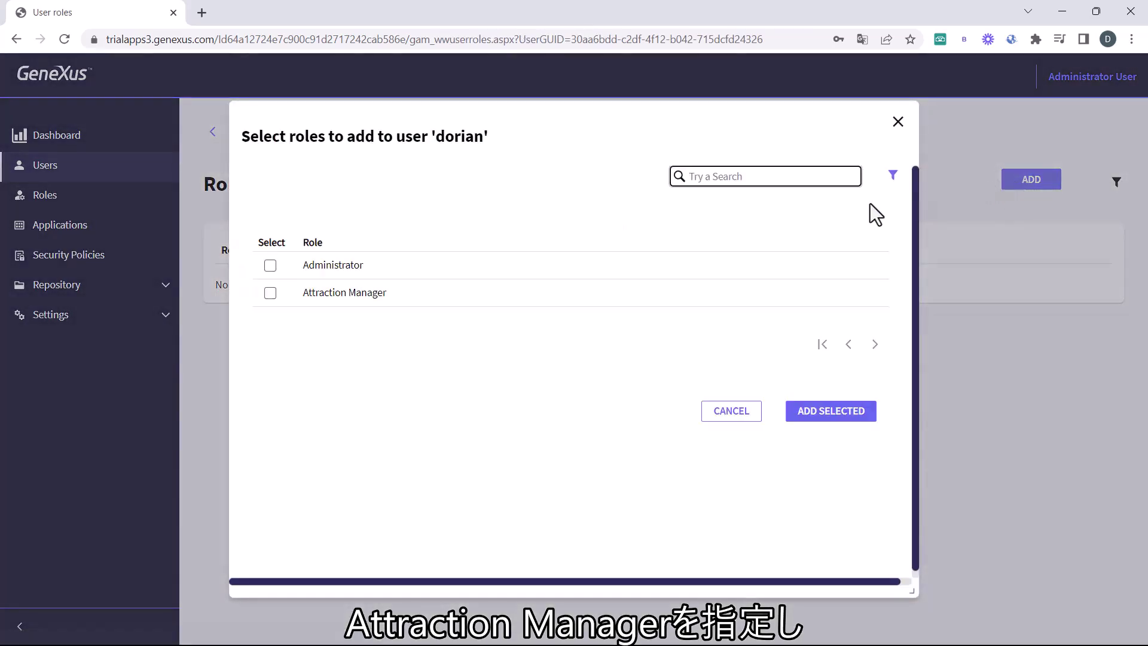
left_click(270, 292)
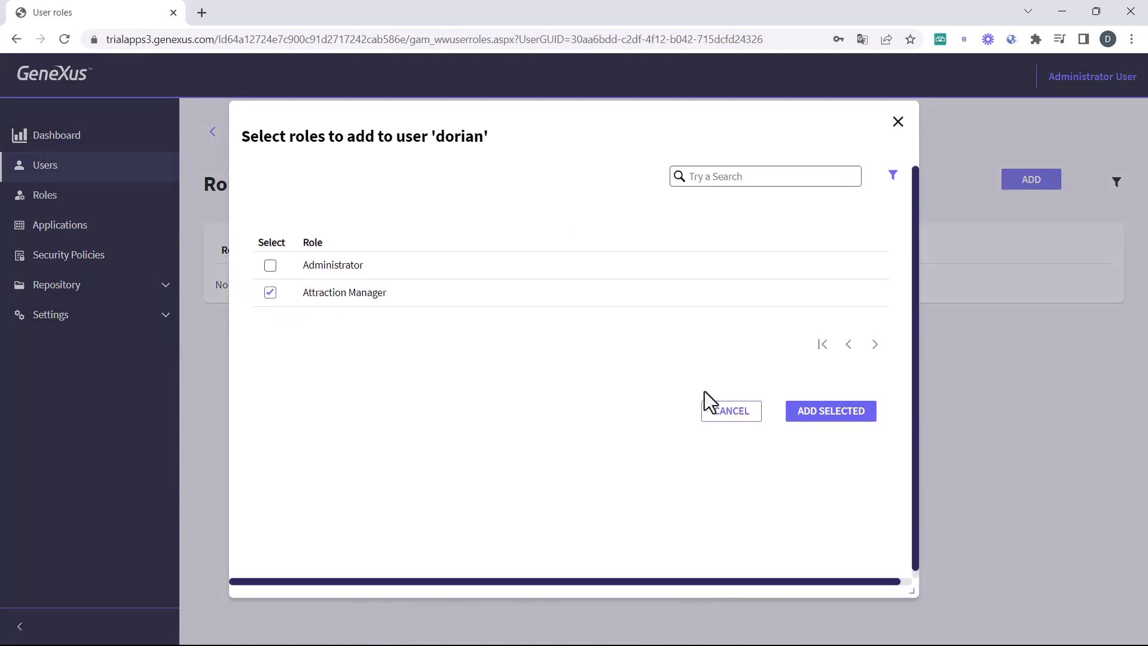
left_click(831, 419)
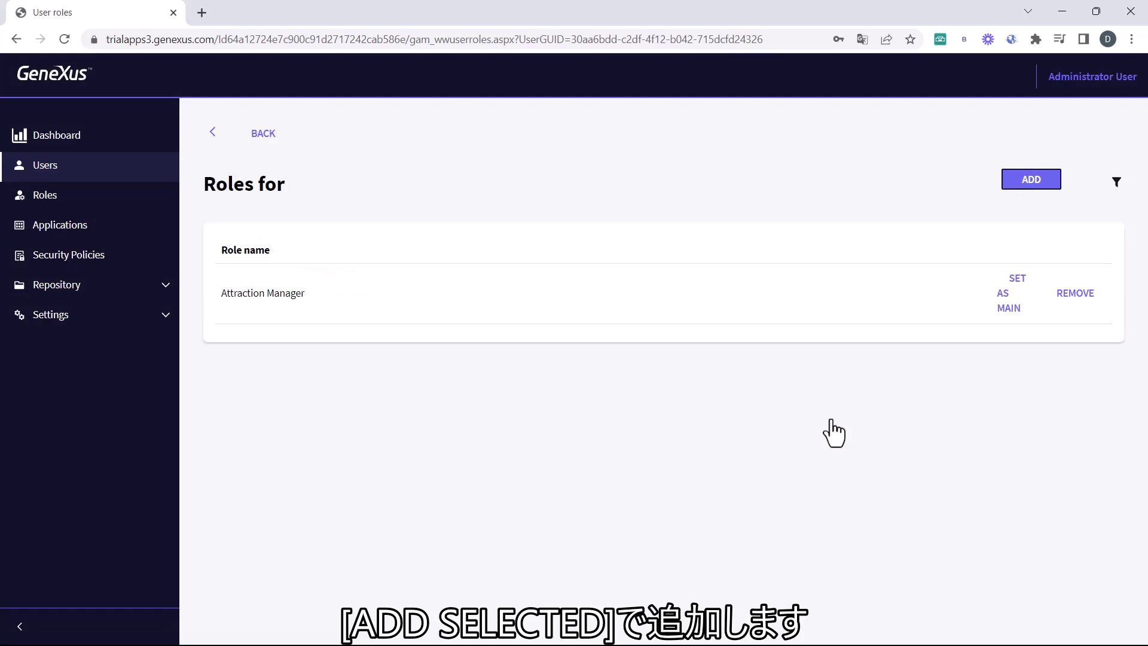
Return to the Users list and view the new user's roles
left_click(256, 136)
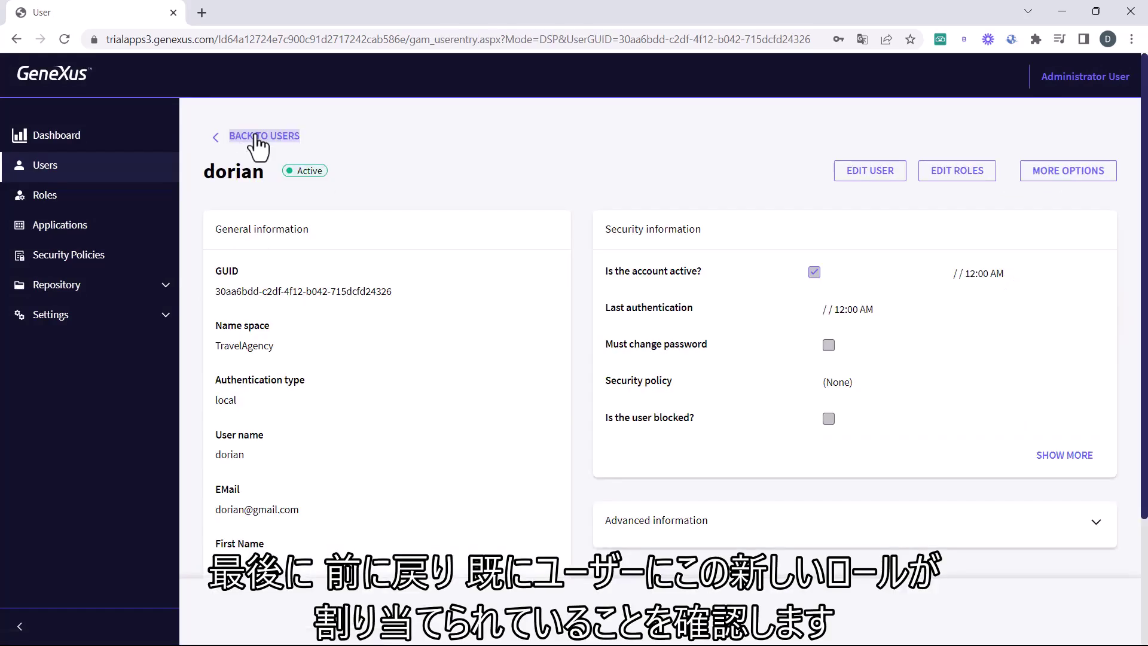
left_click(258, 137)
left_click(921, 277)
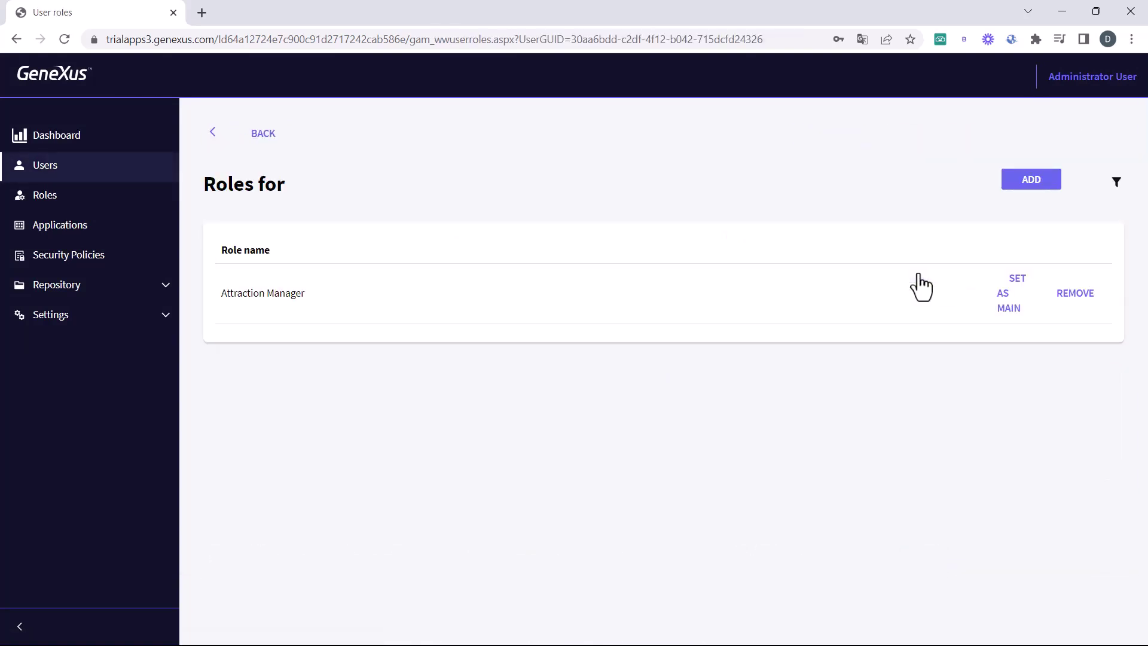
Run the application and launch the Attraction transaction from the Launchpad's recent objects
key("alt+Tab")
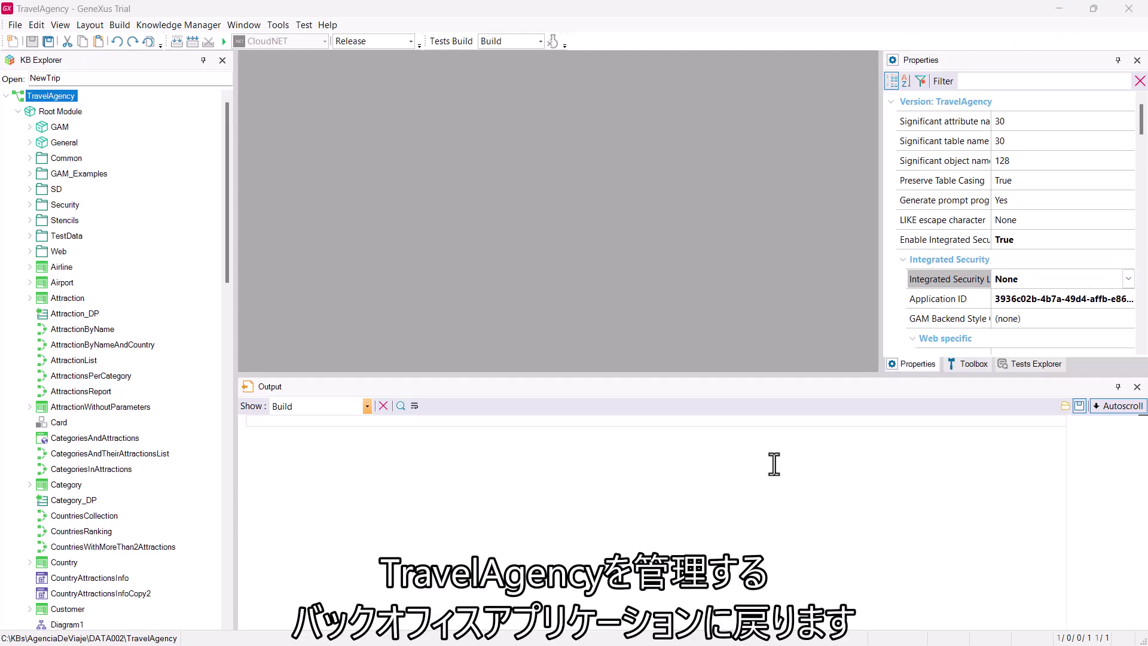
left_click(221, 41)
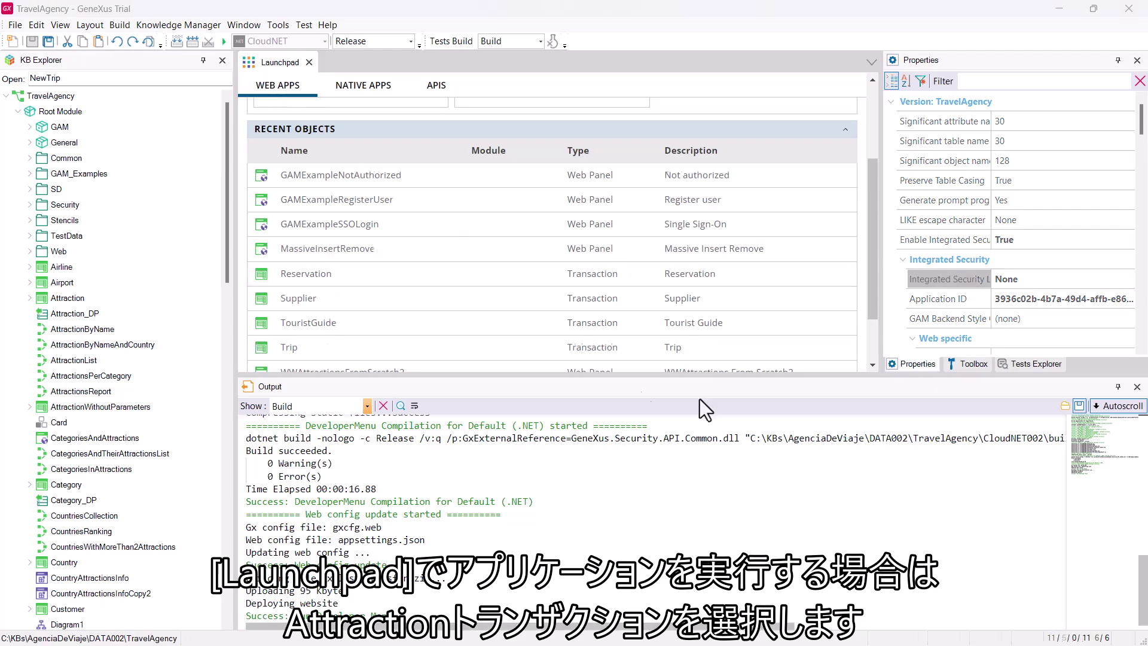
scroll(487, 328, "down", 2)
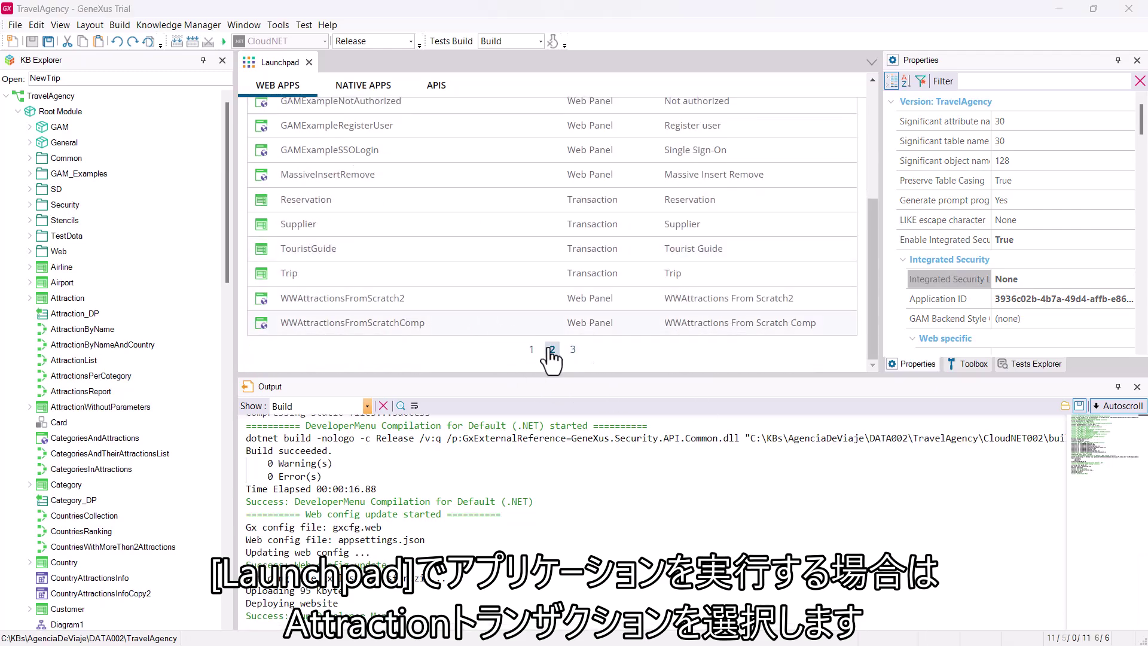
left_click(531, 350)
scroll(479, 305, "up", 2)
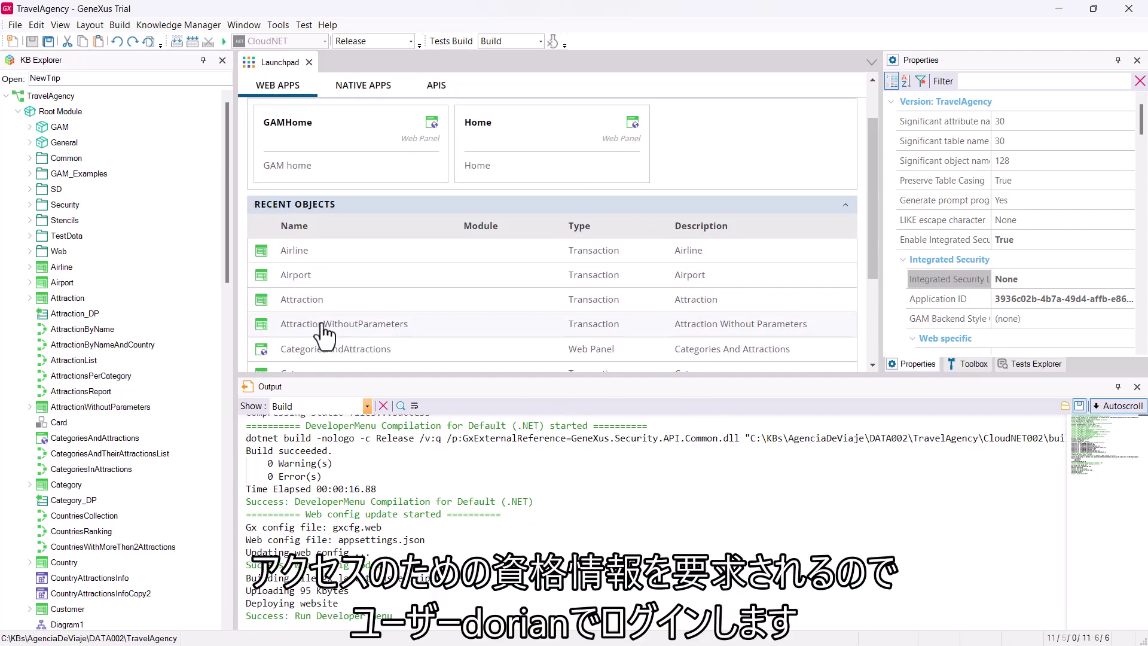
left_click(304, 302)
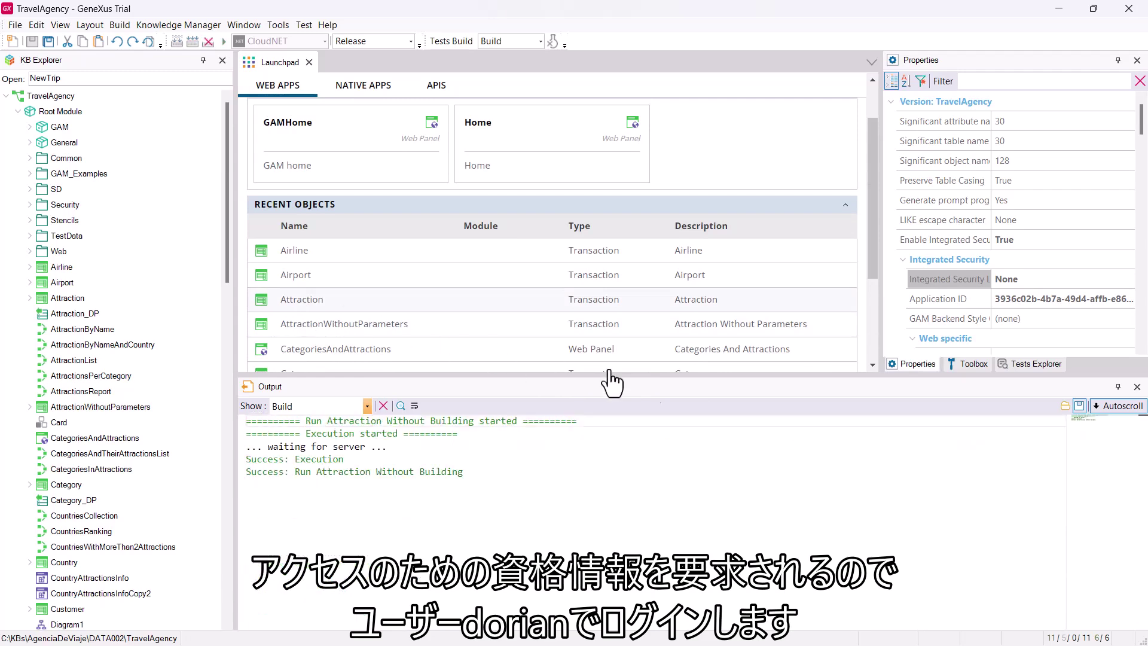
Sign in with the new user's name and password
left_click(644, 233)
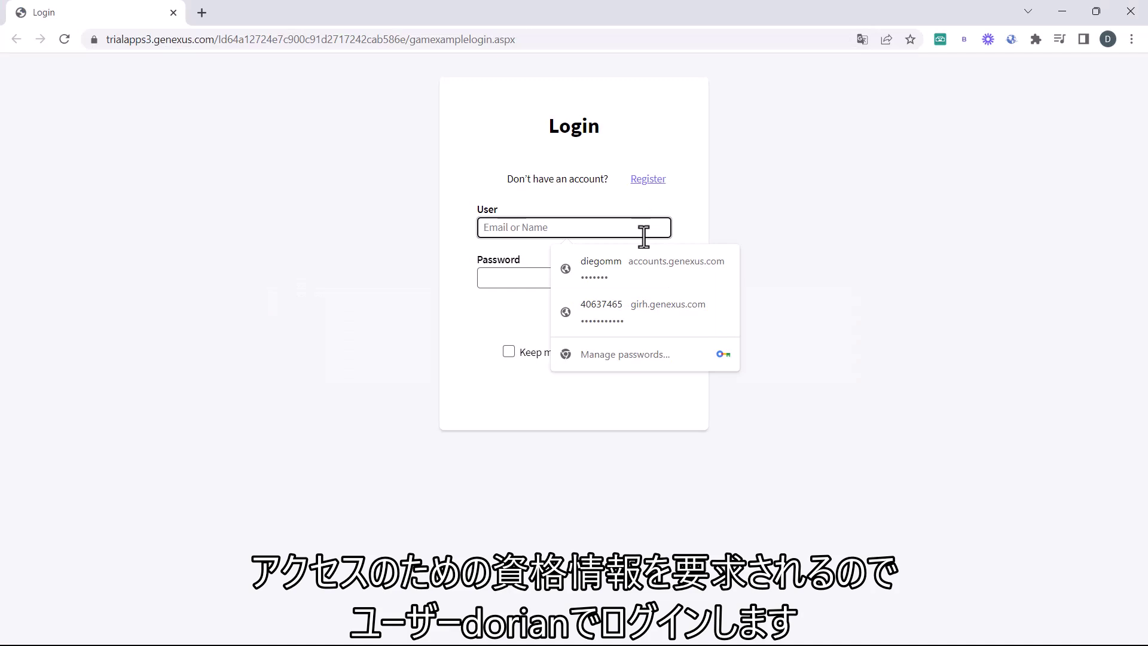
type("dorian")
key("Tab")
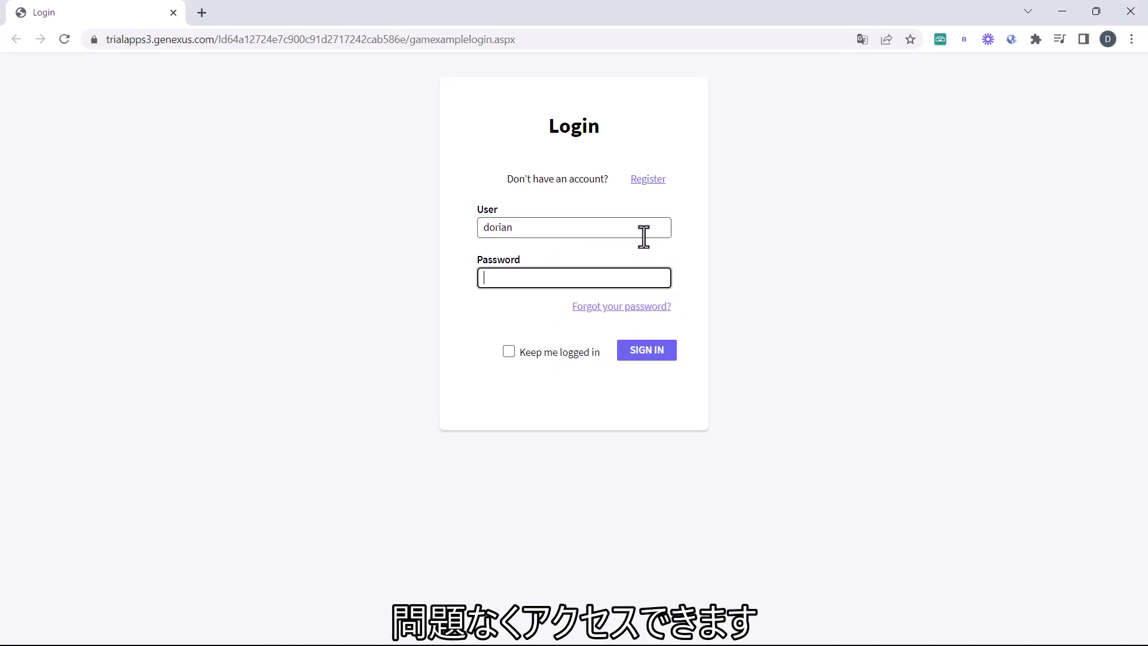
type("•••")
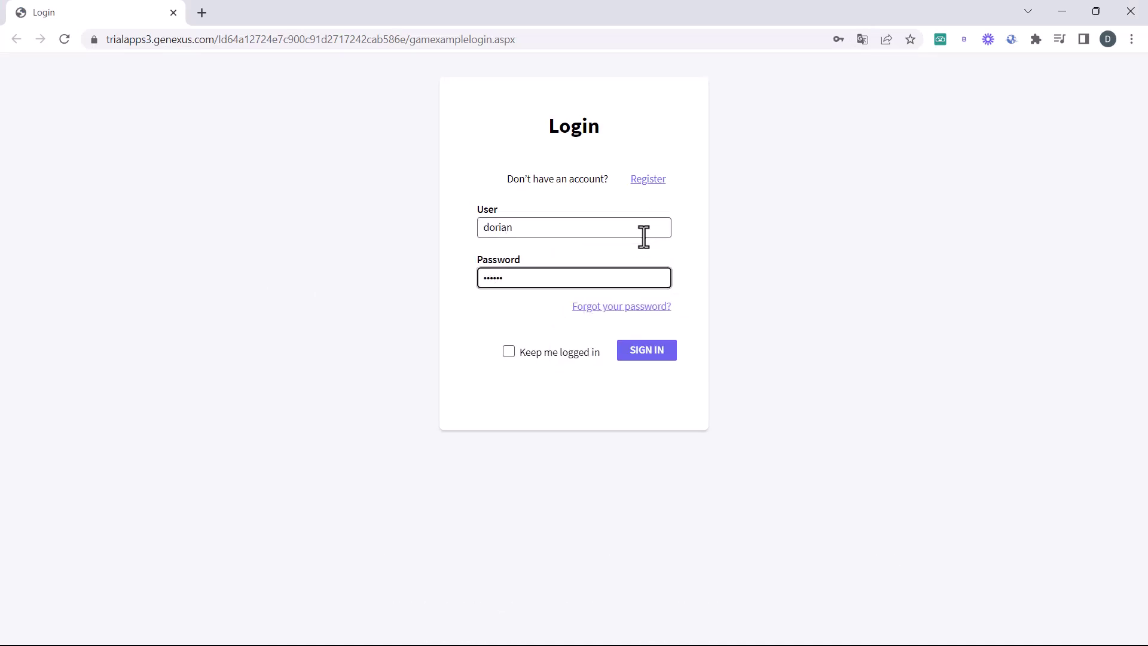
left_click(649, 346)
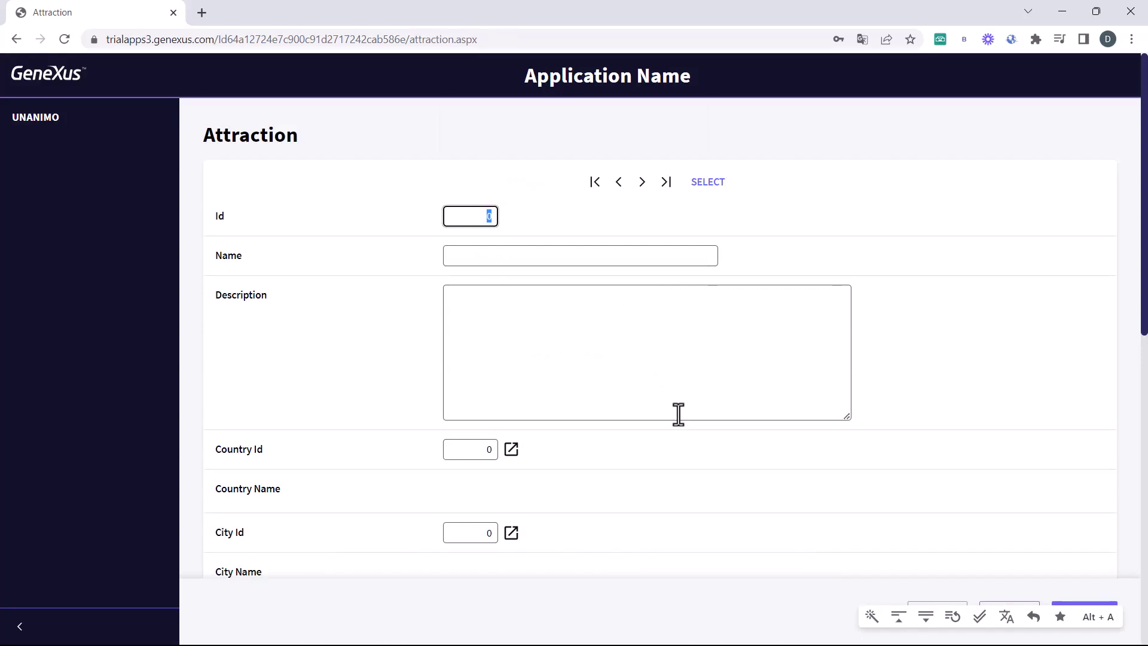
Set the Airport transaction's Integrated Security Level to Authorization
key("alt+Tab")
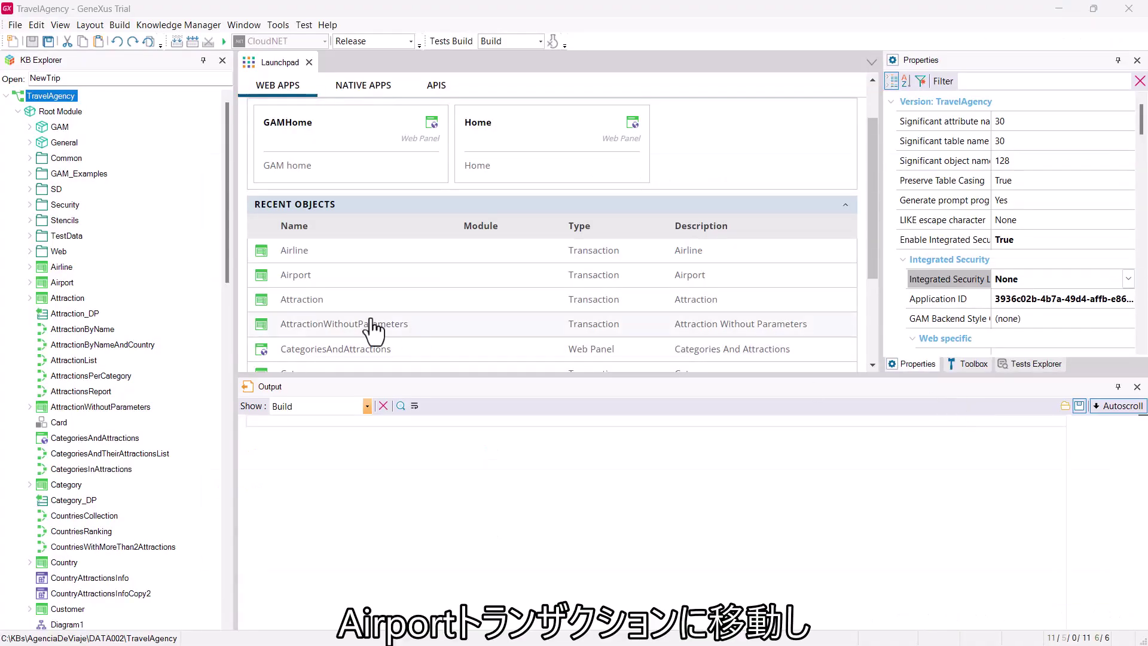
left_click(42, 286)
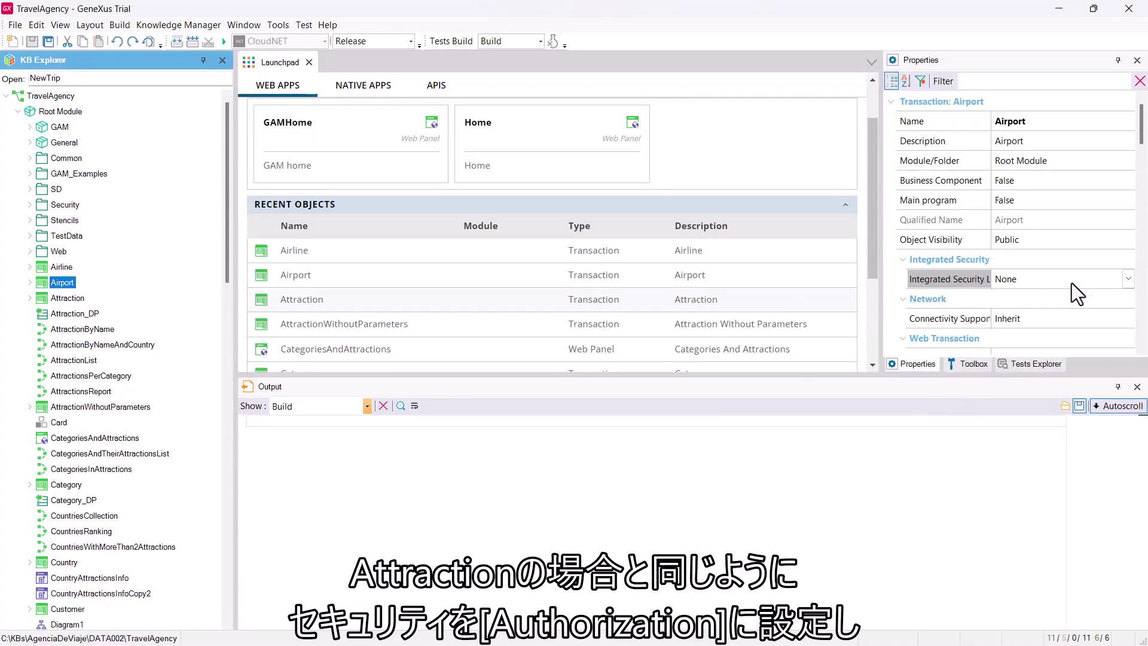
left_click(1120, 282)
left_click(1126, 279)
left_click(1052, 339)
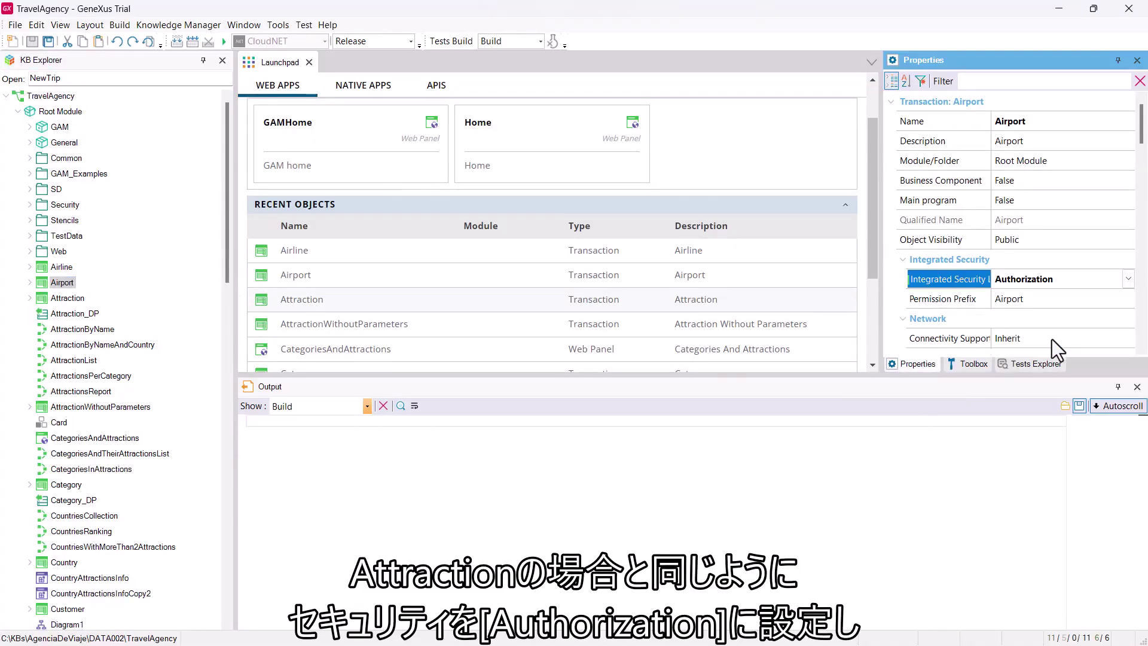
Build all and run Airport, dismissing the page translation offer
left_click(177, 45)
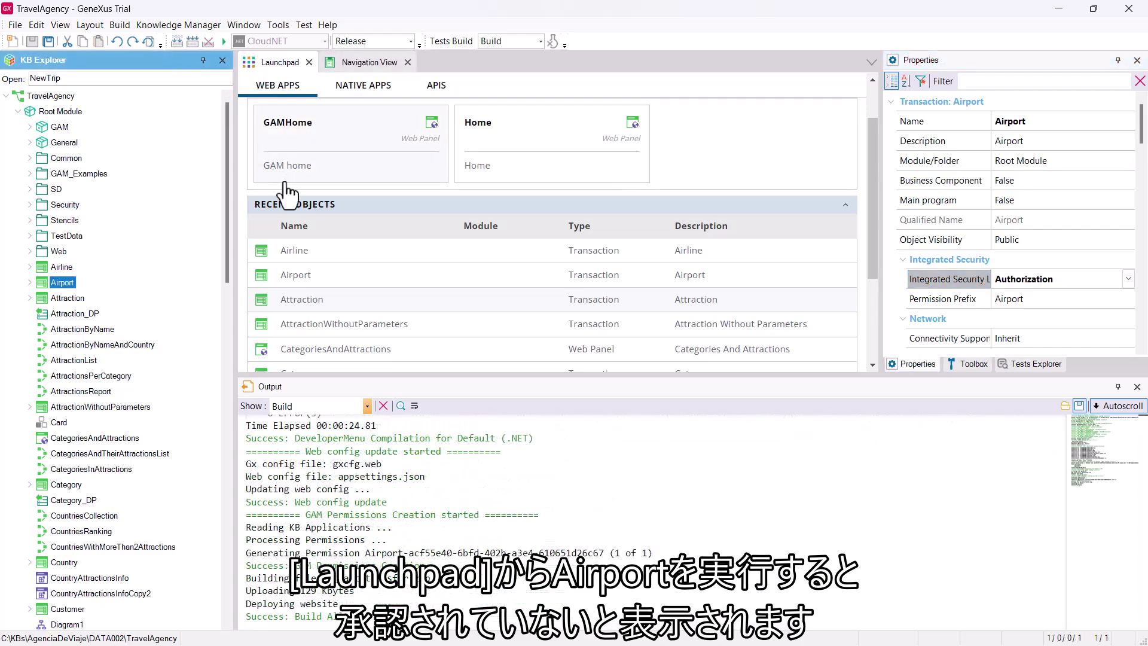
left_click(305, 276)
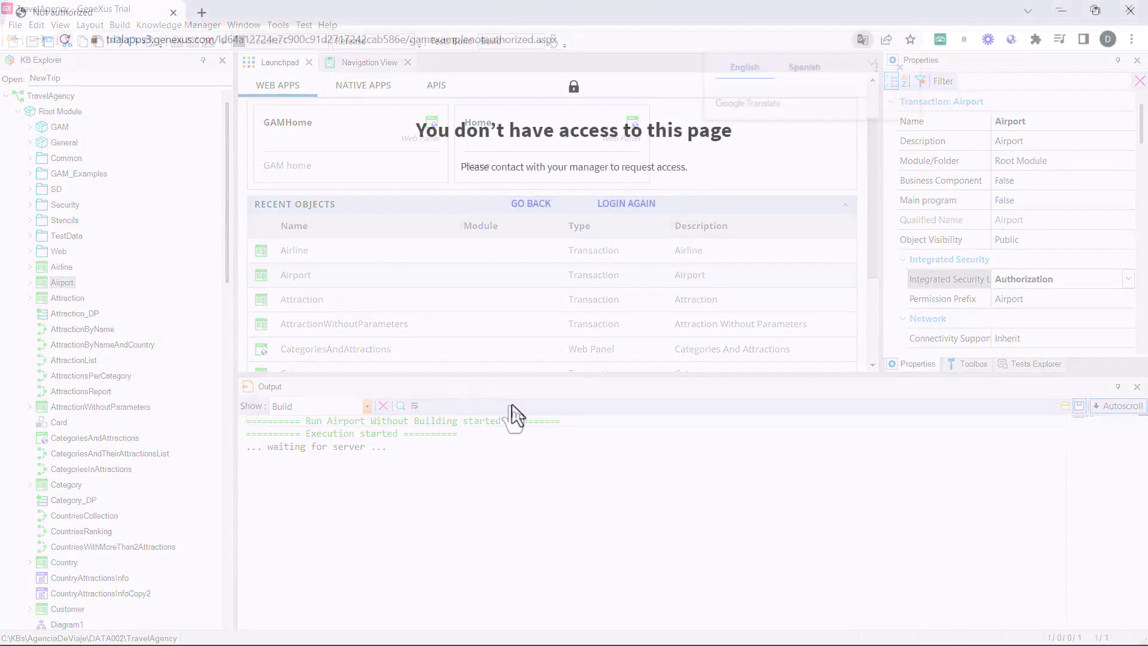
left_click(898, 70)
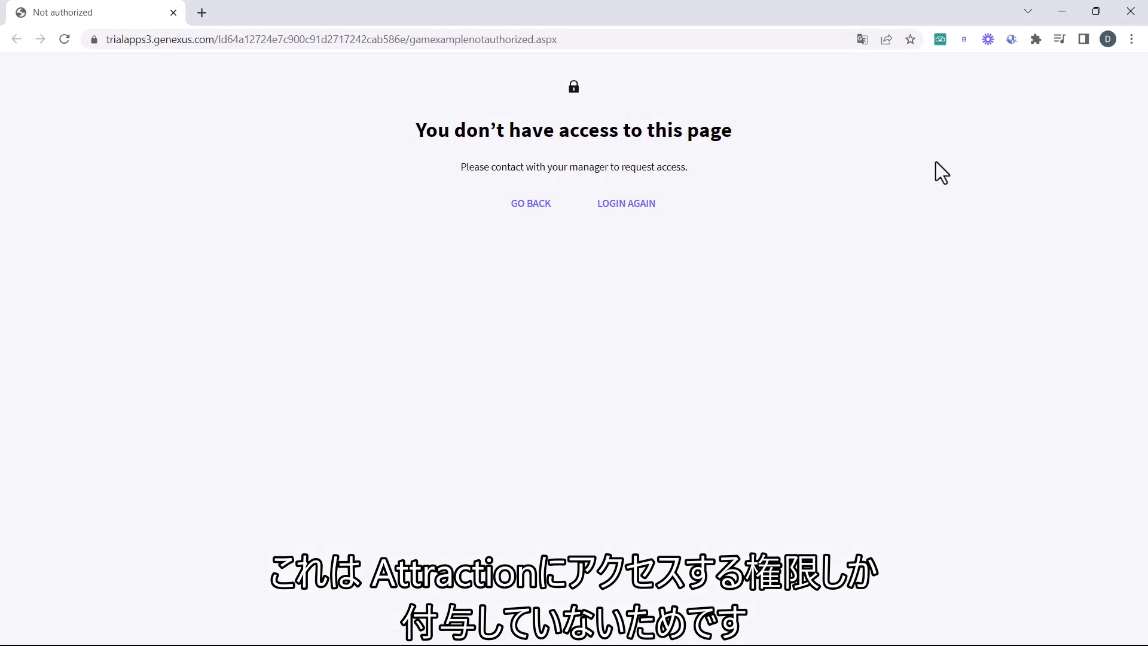